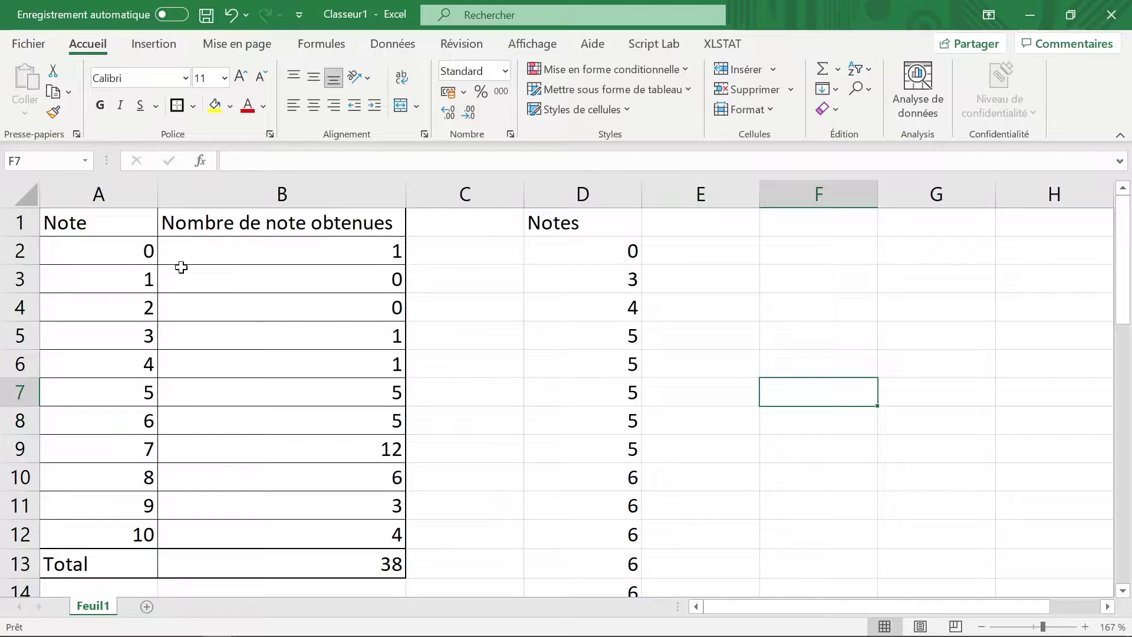
- Review grades 0, 1 and 5 with their counts and the B13 total of 38, then launch XLSTAT
{"action": "left_click", "coordinate": [234, 253]}
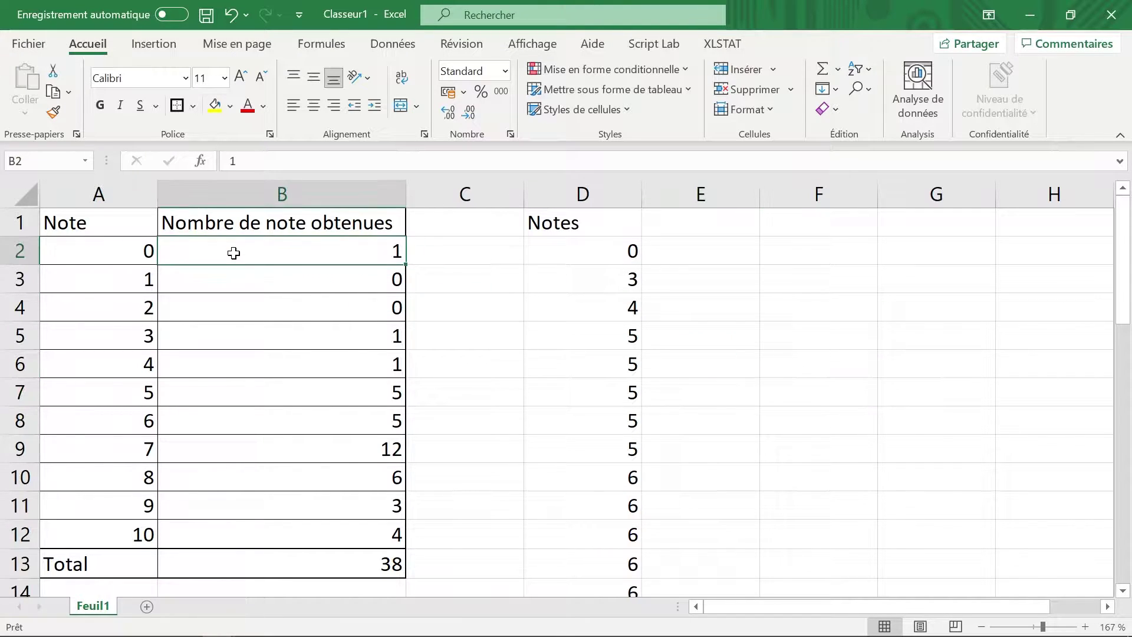
{"action": "key", "text": "Left"}
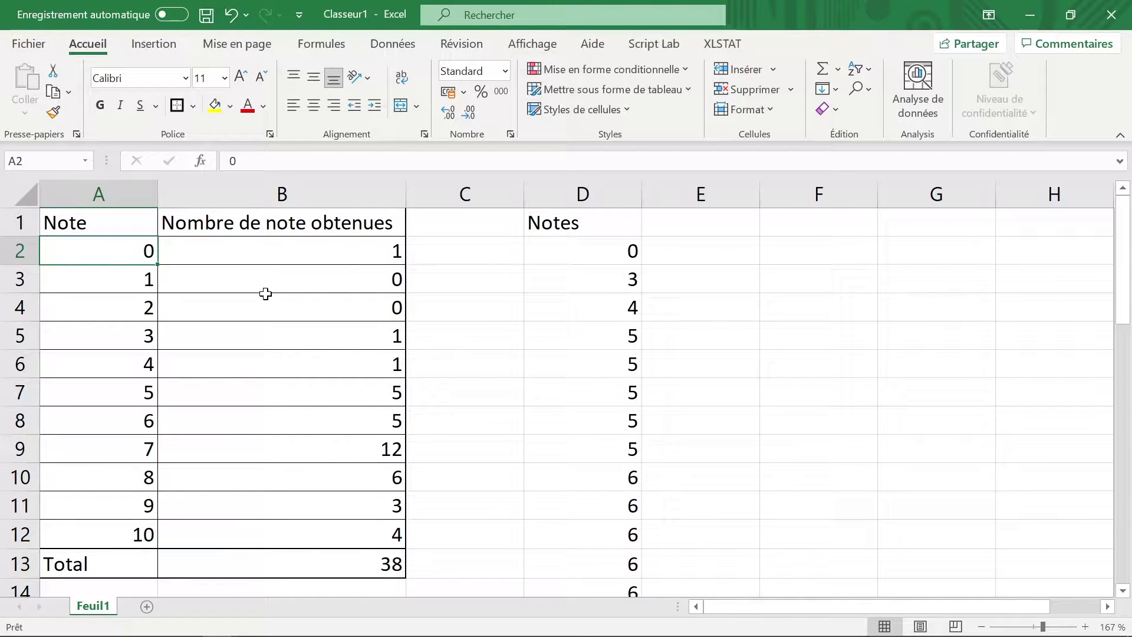
{"action": "left_click", "coordinate": [270, 279]}
{"action": "left_click", "coordinate": [111, 278]}
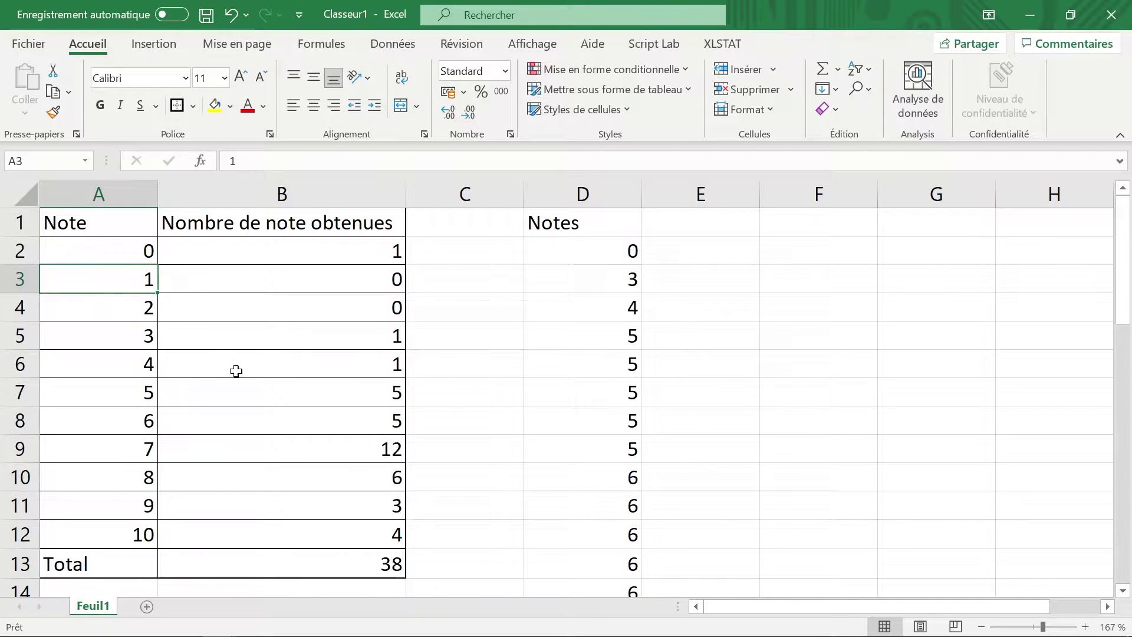
{"action": "left_click", "coordinate": [273, 393]}
{"action": "left_click", "coordinate": [148, 393]}
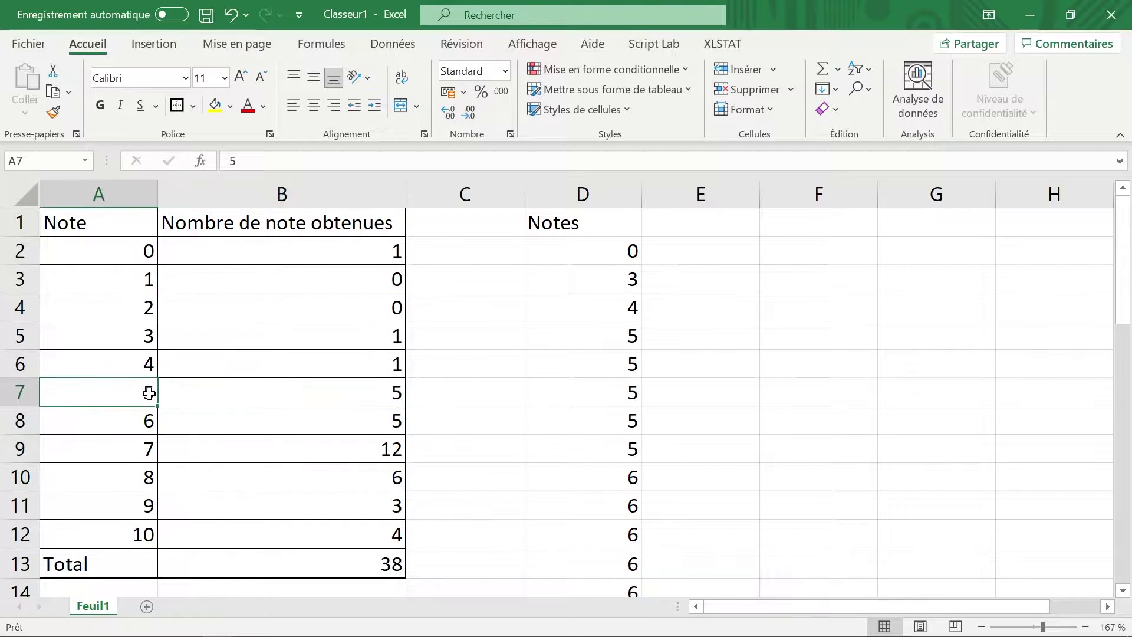
{"action": "left_click", "coordinate": [326, 558]}
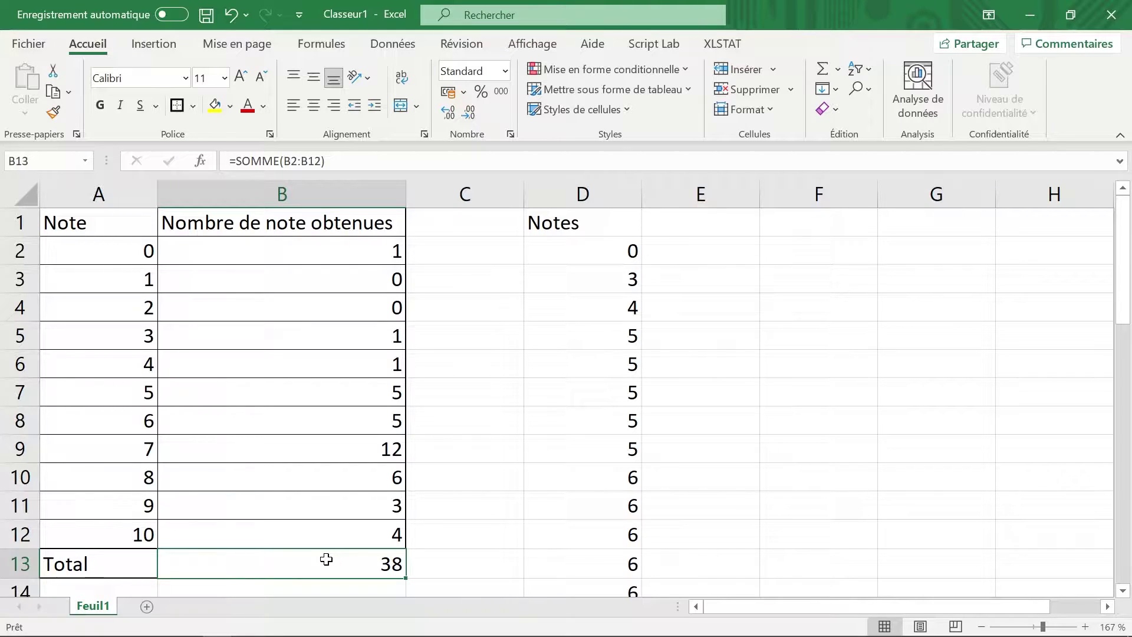
{"action": "left_click", "coordinate": [721, 43]}
{"action": "left_click", "coordinate": [59, 107]}
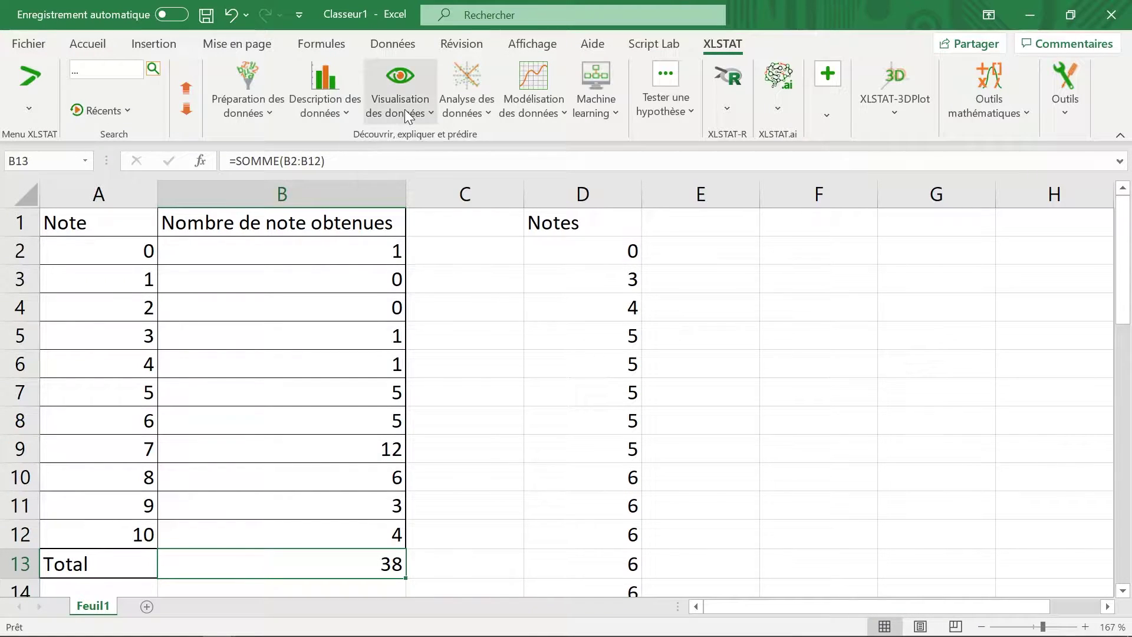
- Start an XLSTAT univariate chart analysis with Note A1:A12 as quantitative data and counts B1:B12 as weights
{"action": "left_click", "coordinate": [416, 114]}
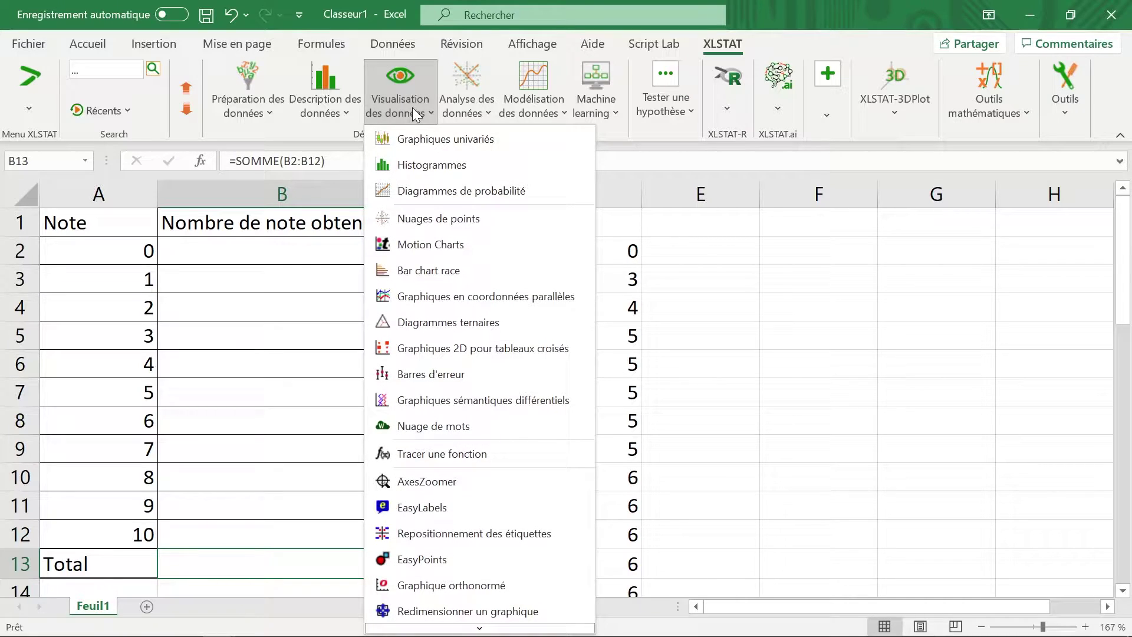
{"action": "left_click", "coordinate": [422, 142]}
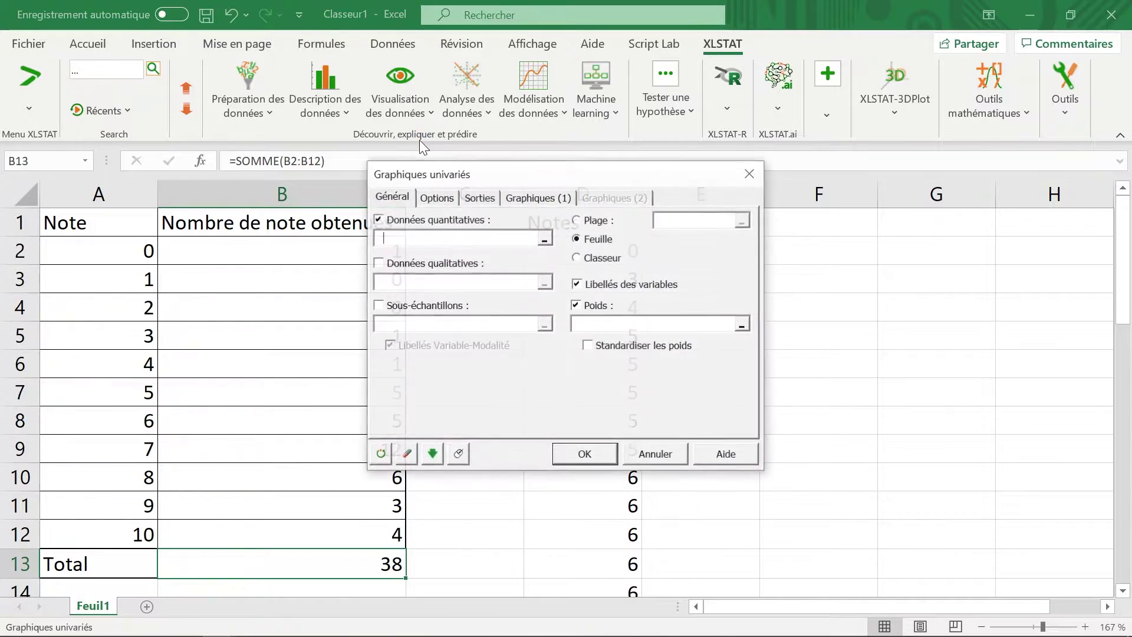
{"action": "left_click_drag", "start_coordinate": [424, 173], "coordinate": [550, 197]}
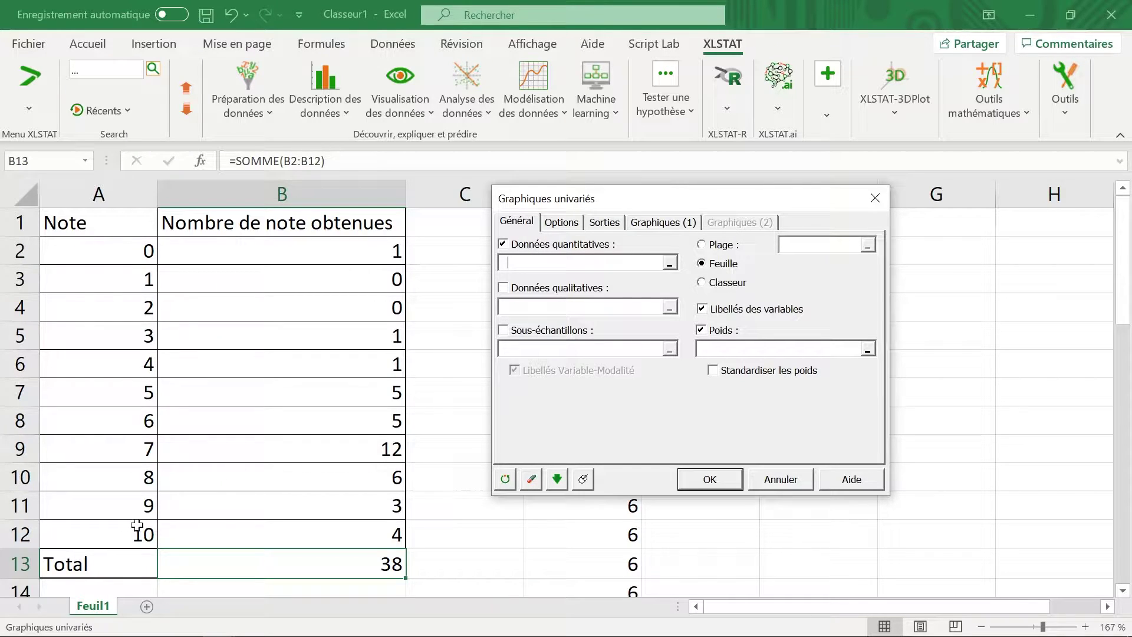
{"action": "left_click_drag", "start_coordinate": [128, 533], "coordinate": [124, 224]}
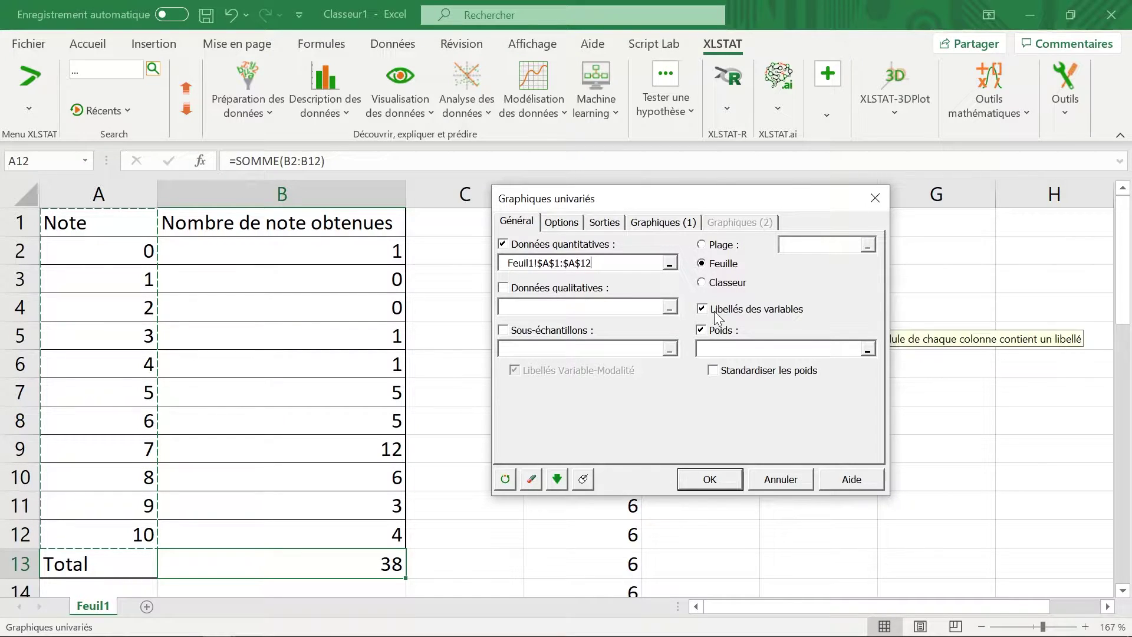
{"action": "mouse_move", "coordinate": [752, 309]}
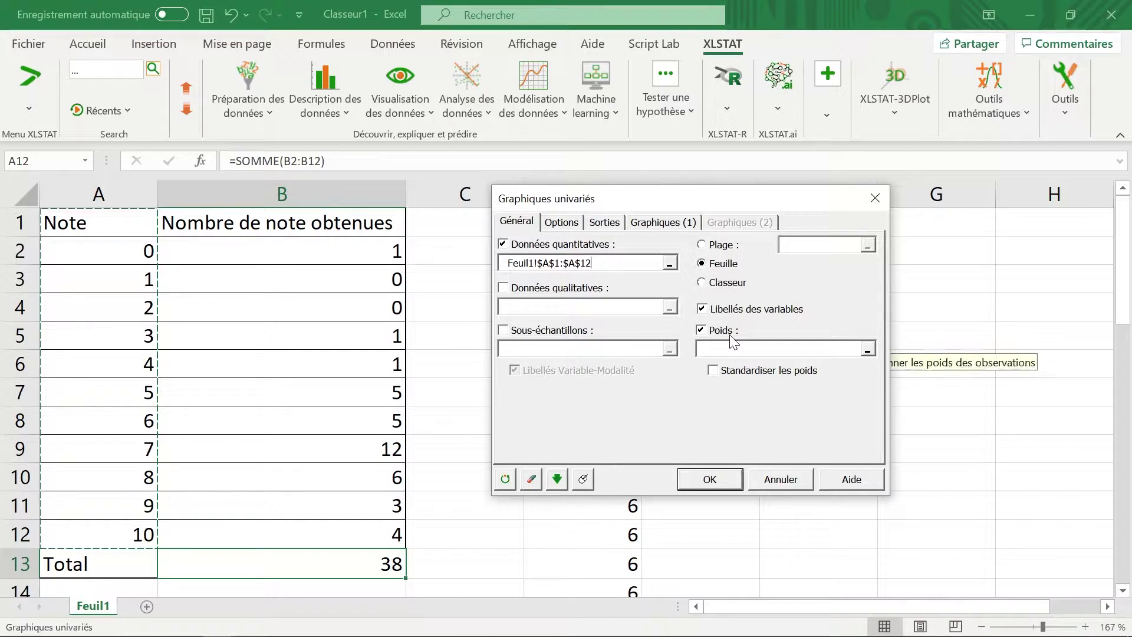
{"action": "mouse_move", "coordinate": [702, 330]}
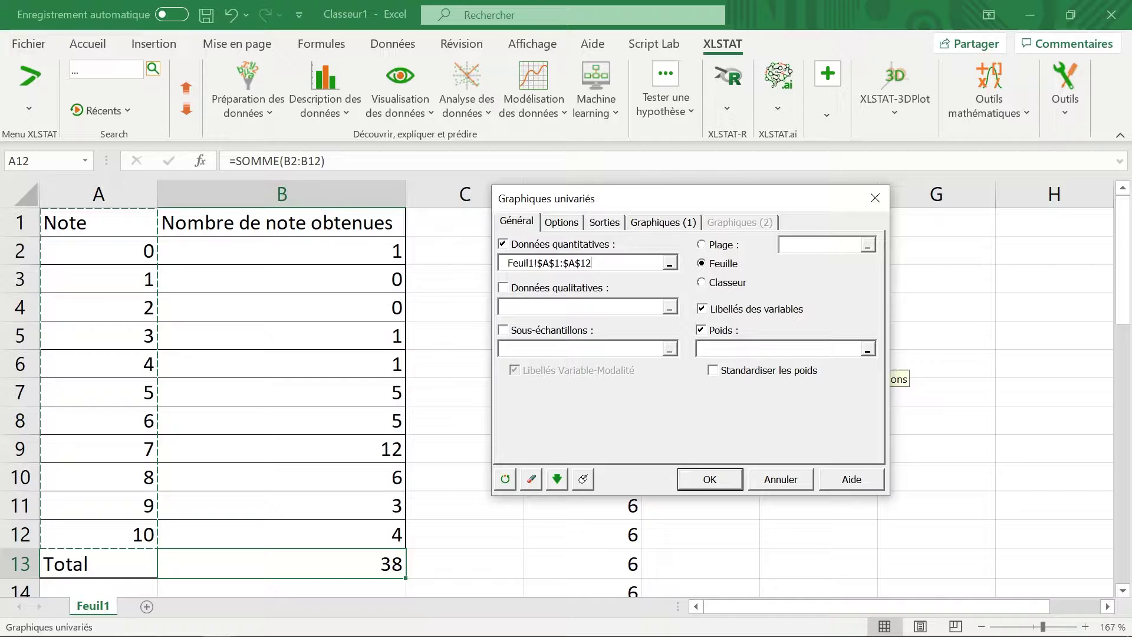
{"action": "left_click", "coordinate": [778, 349]}
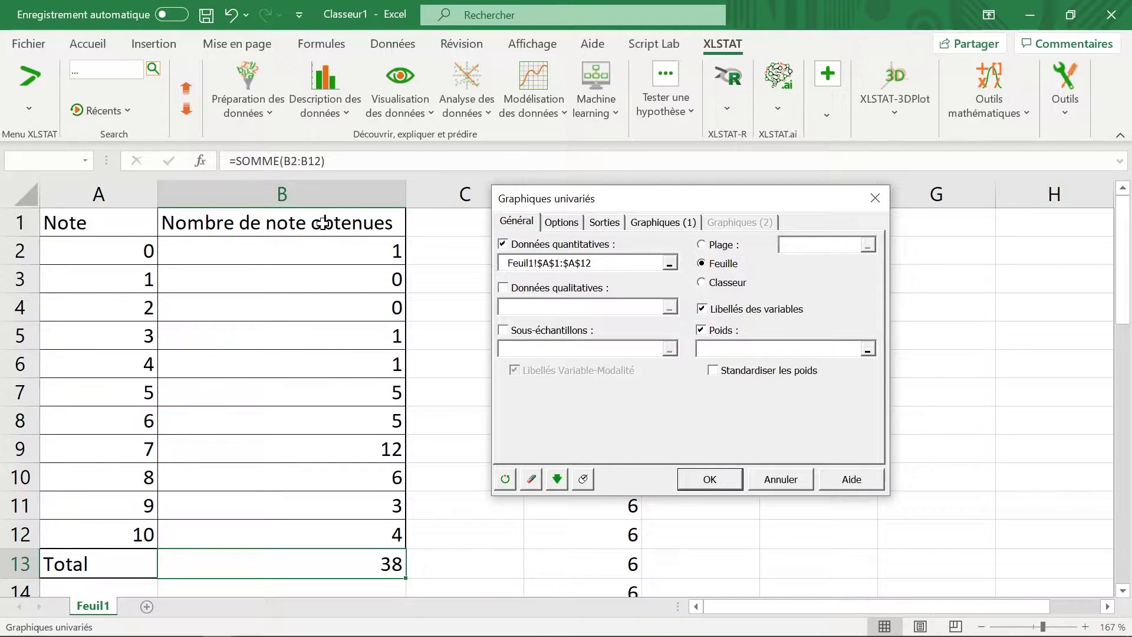
{"action": "left_click_drag", "start_coordinate": [323, 223], "coordinate": [347, 533]}
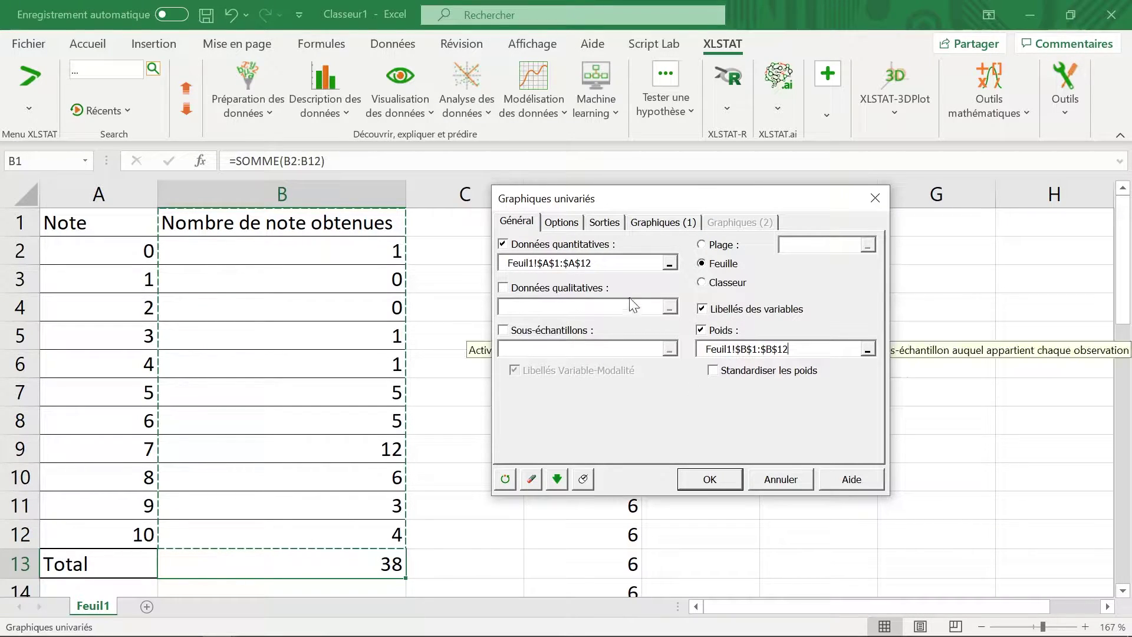
- Review the Options, Sorties and Graphiques tabs, confirming Box plots is checked, and show its display options
{"action": "left_click", "coordinate": [569, 227]}
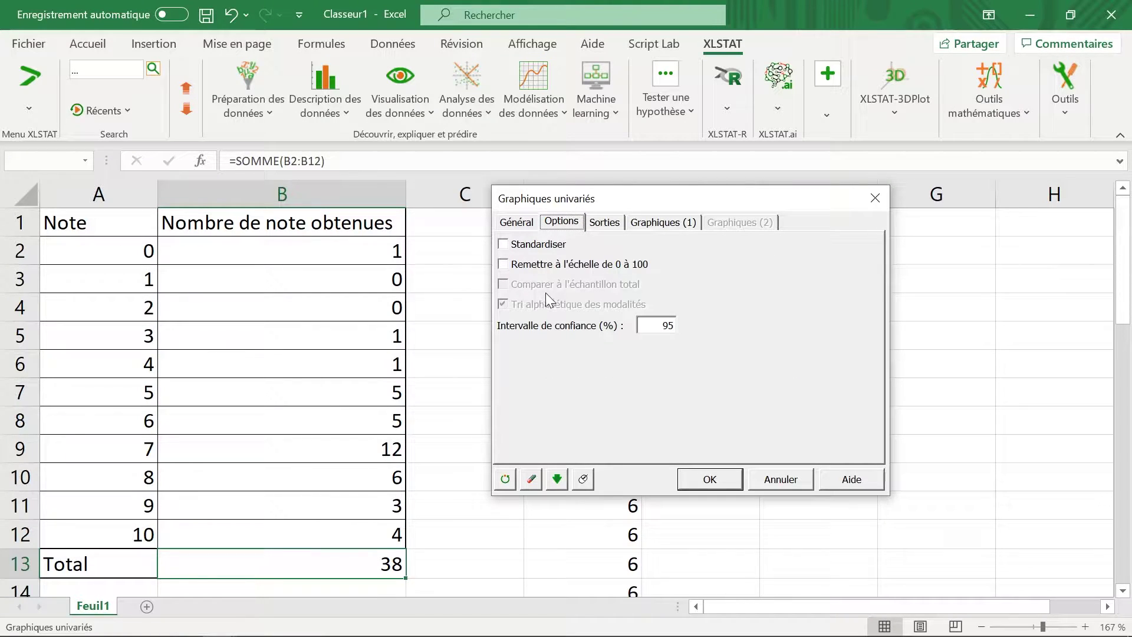
{"action": "left_click", "coordinate": [607, 223]}
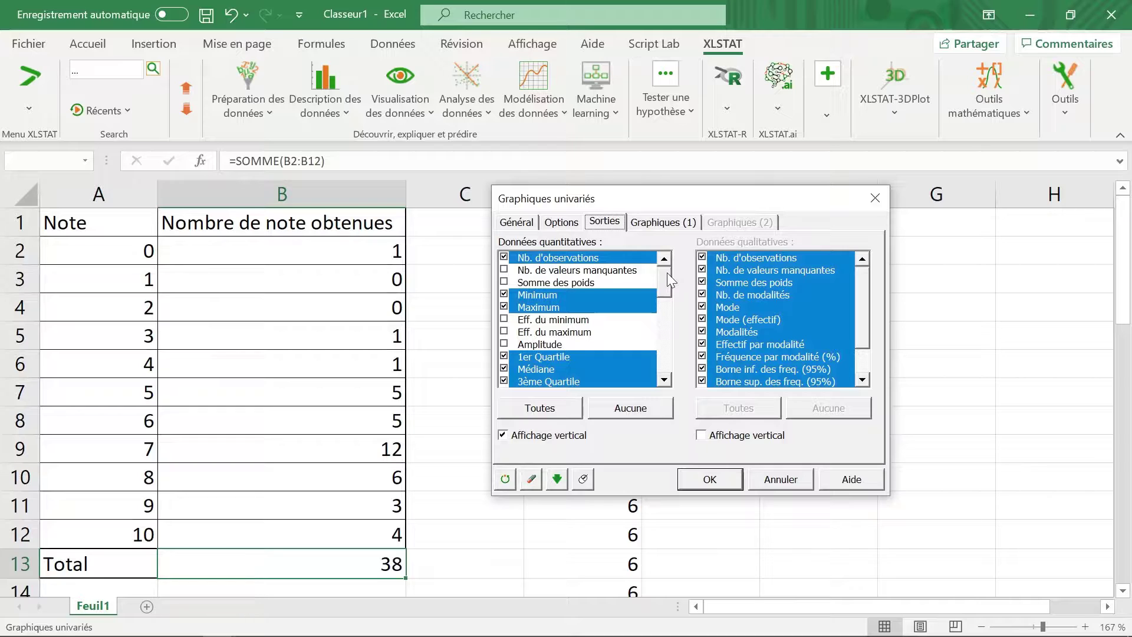
{"action": "left_click", "coordinate": [668, 225]}
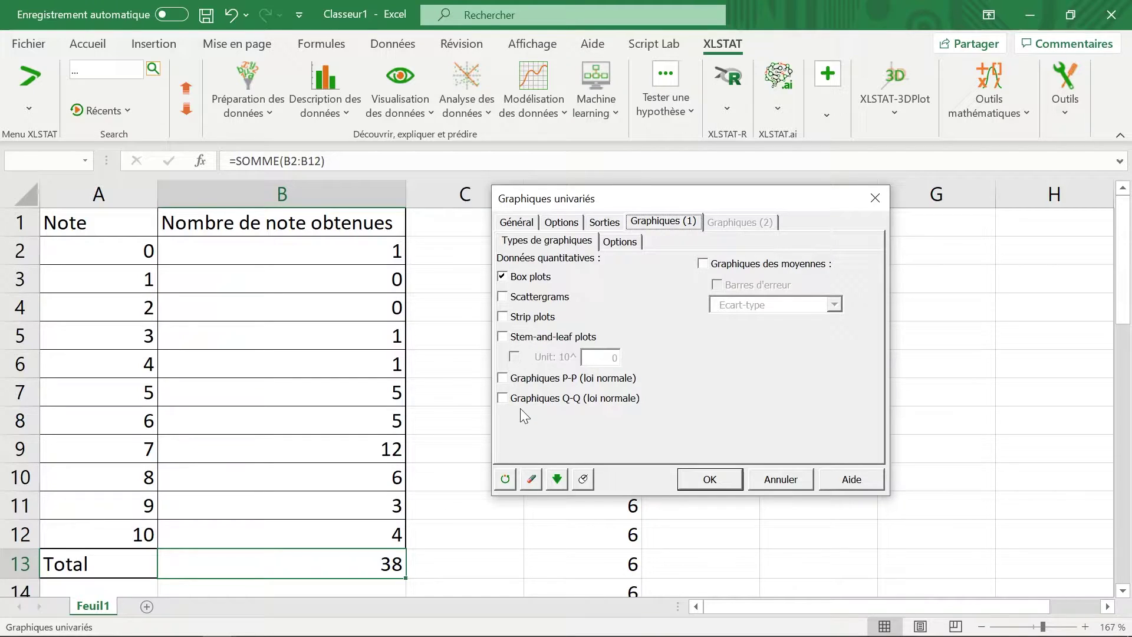
{"action": "left_click", "coordinate": [621, 242]}
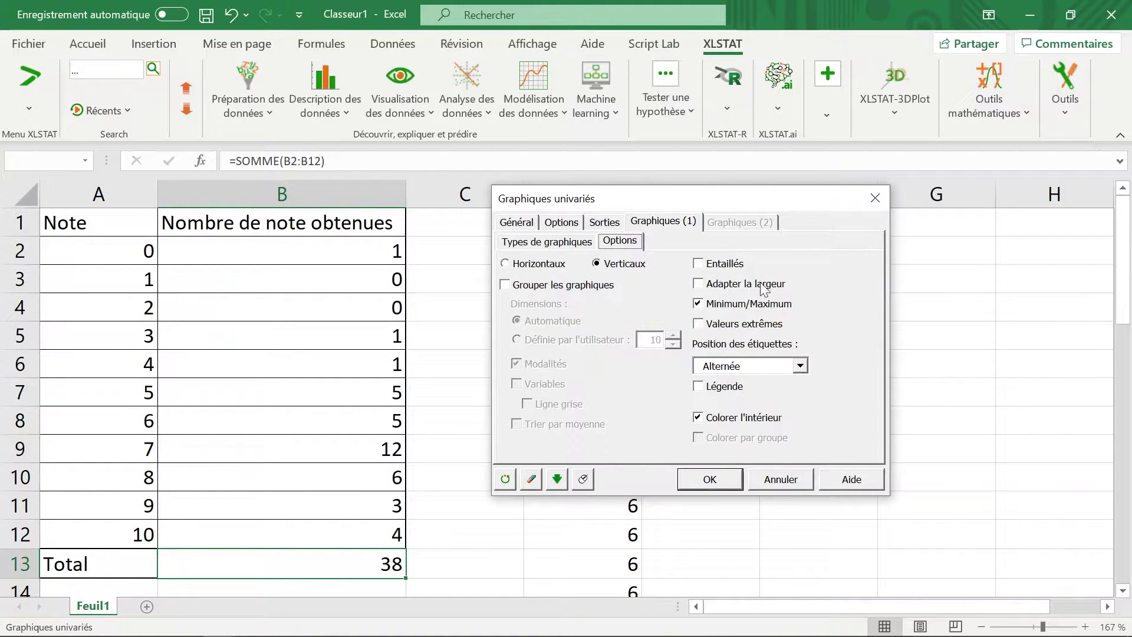
- Run the analysis to create the Desc sheet (mean 6.868, median 7) and select its Note box plot
{"action": "left_click", "coordinate": [711, 480]}
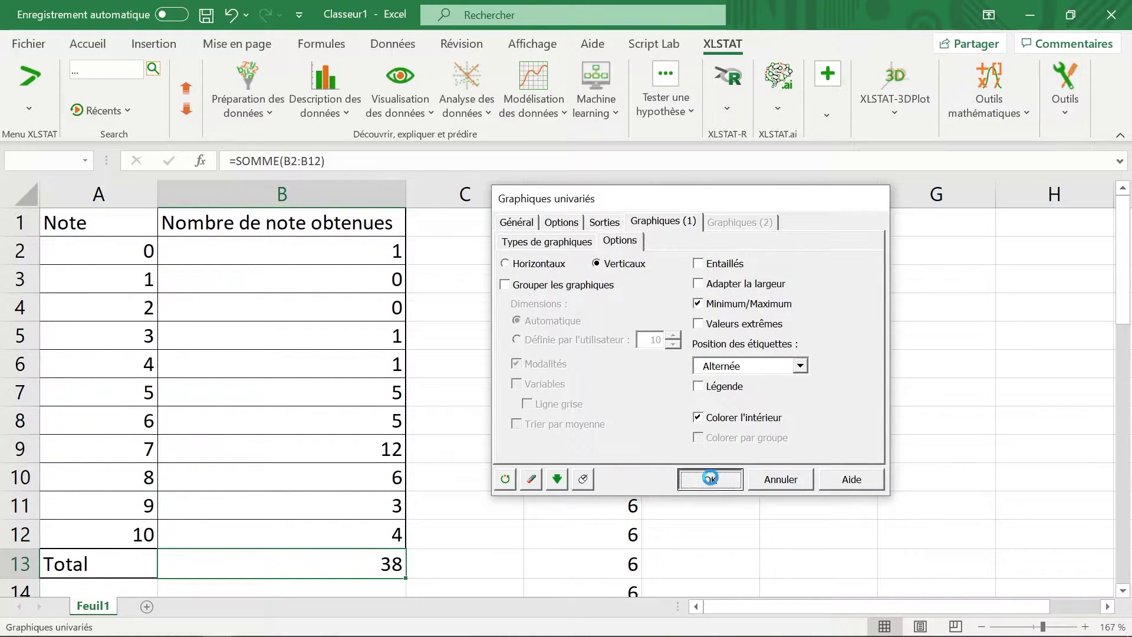
{"action": "left_click", "coordinate": [554, 403]}
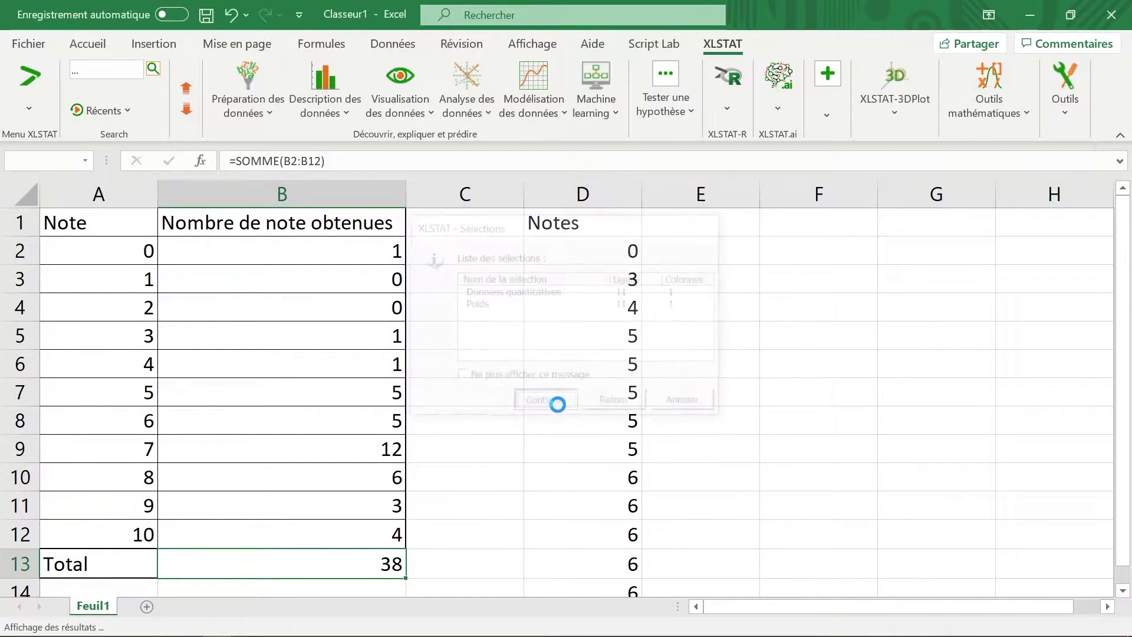
{"action": "scroll", "coordinate": [558, 404], "scroll_direction": "down", "scroll_amount": 1}
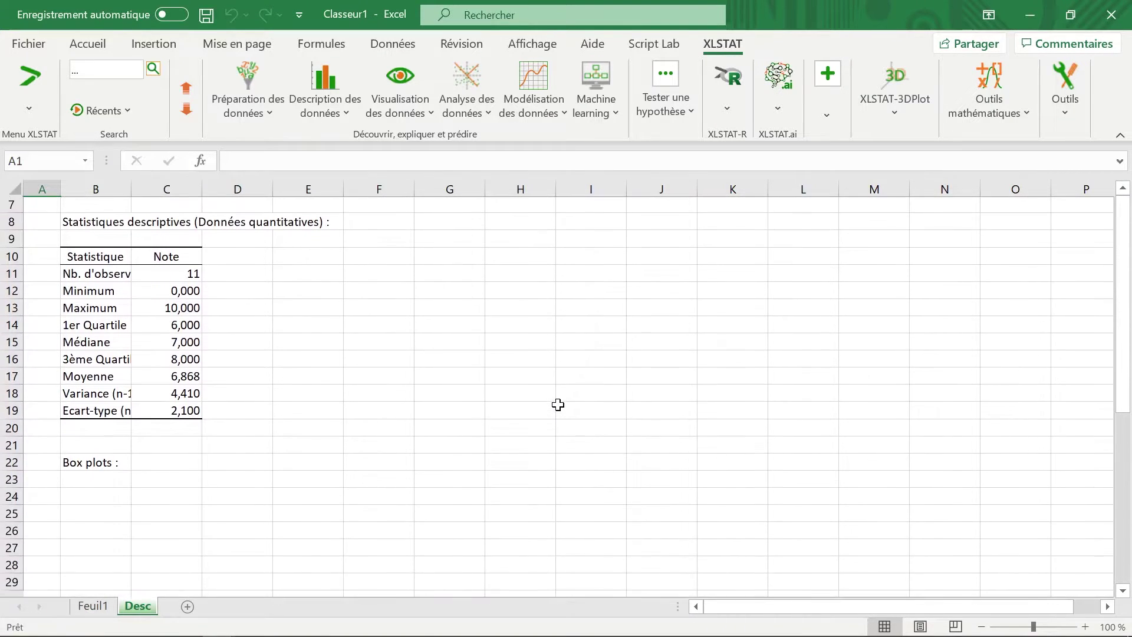
{"action": "scroll", "coordinate": [558, 405], "scroll_direction": "down", "scroll_amount": 2}
{"action": "scroll", "coordinate": [557, 404], "scroll_direction": "down", "scroll_amount": 2}
{"action": "scroll", "coordinate": [557, 404], "scroll_direction": "down", "scroll_amount": 1}
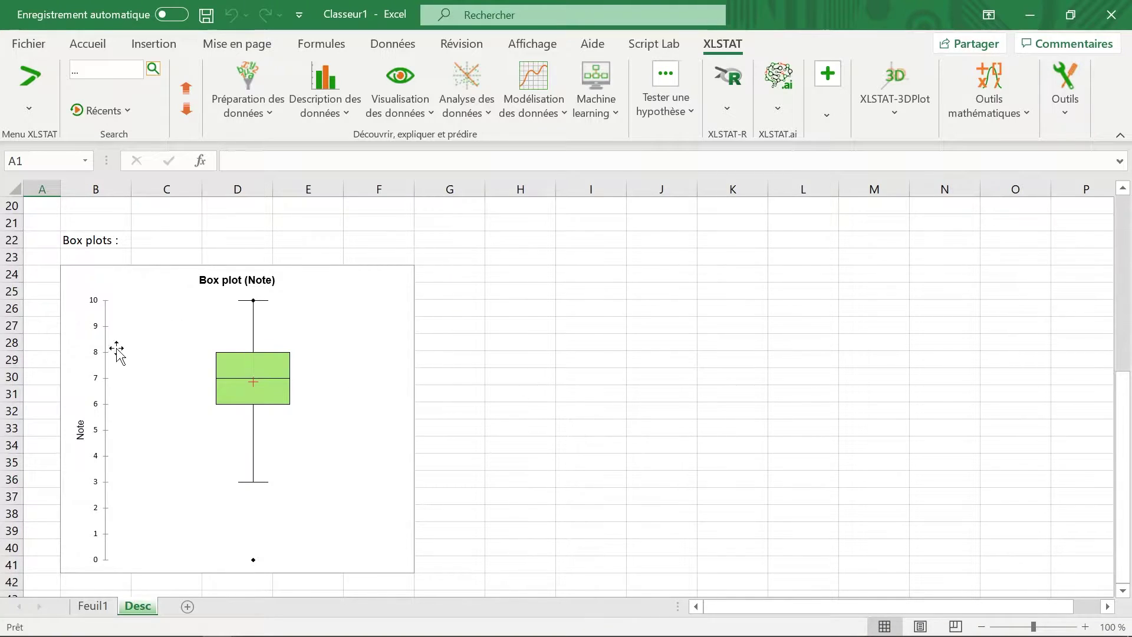
{"action": "left_click", "coordinate": [147, 275]}
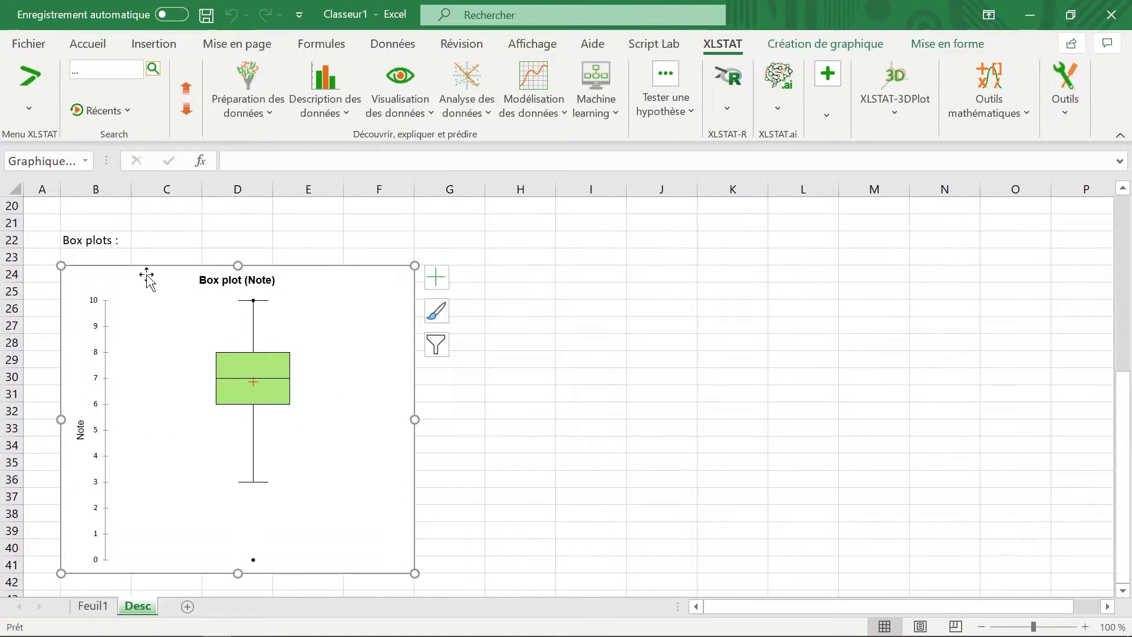
- Move the Box plot (Note) chart to Feuil1, shrink it and fit it across columns E to G
{"action": "left_click", "coordinate": [88, 606]}
{"action": "left_click_drag", "start_coordinate": [493, 371], "coordinate": [612, 234]}
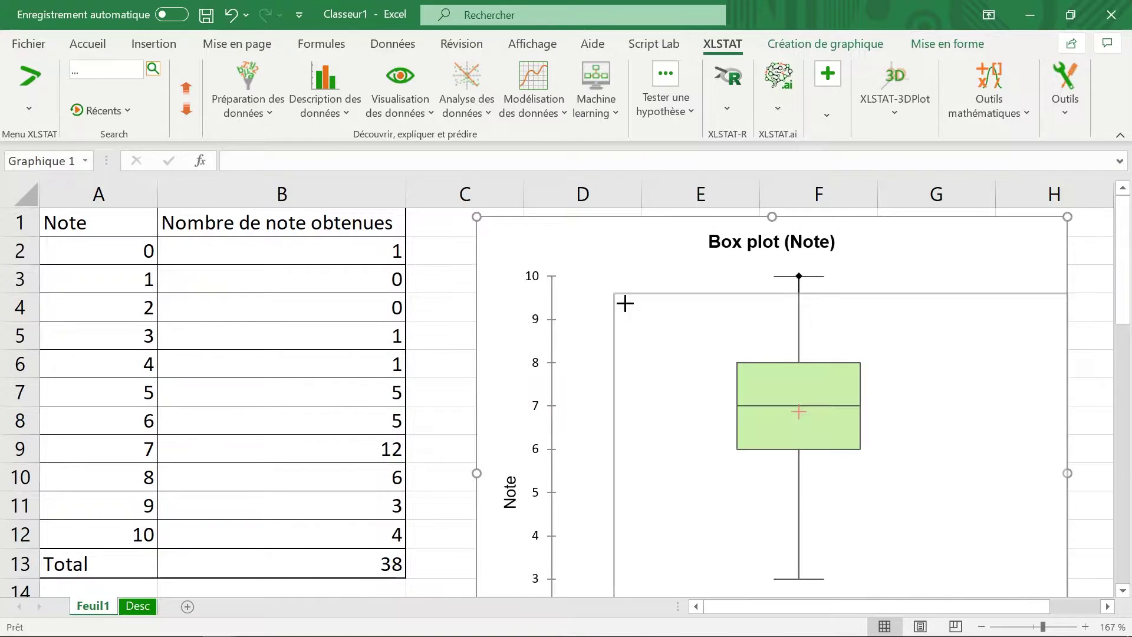
{"action": "left_click_drag", "start_coordinate": [476, 217], "coordinate": [682, 303]}
{"action": "left_click_drag", "start_coordinate": [712, 347], "coordinate": [712, 257]}
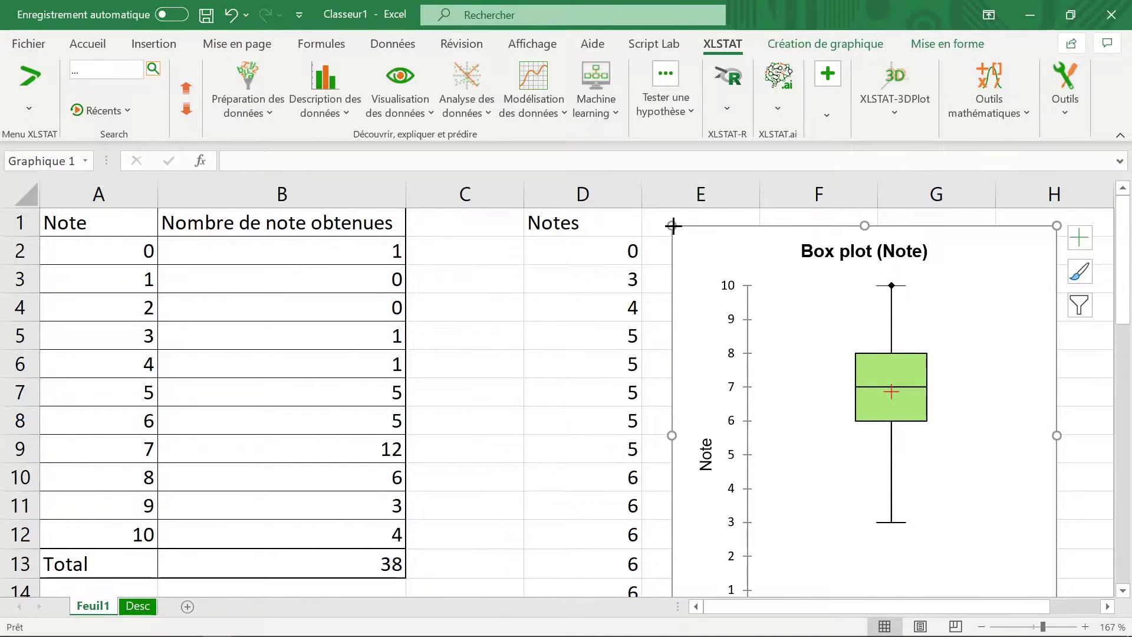
{"action": "mouse_move", "coordinate": [671, 225]}
{"action": "left_mouse_down"}
{"action": "mouse_move", "coordinate": [735, 298]}
{"action": "mouse_move", "coordinate": [683, 233]}
{"action": "left_mouse_up"}
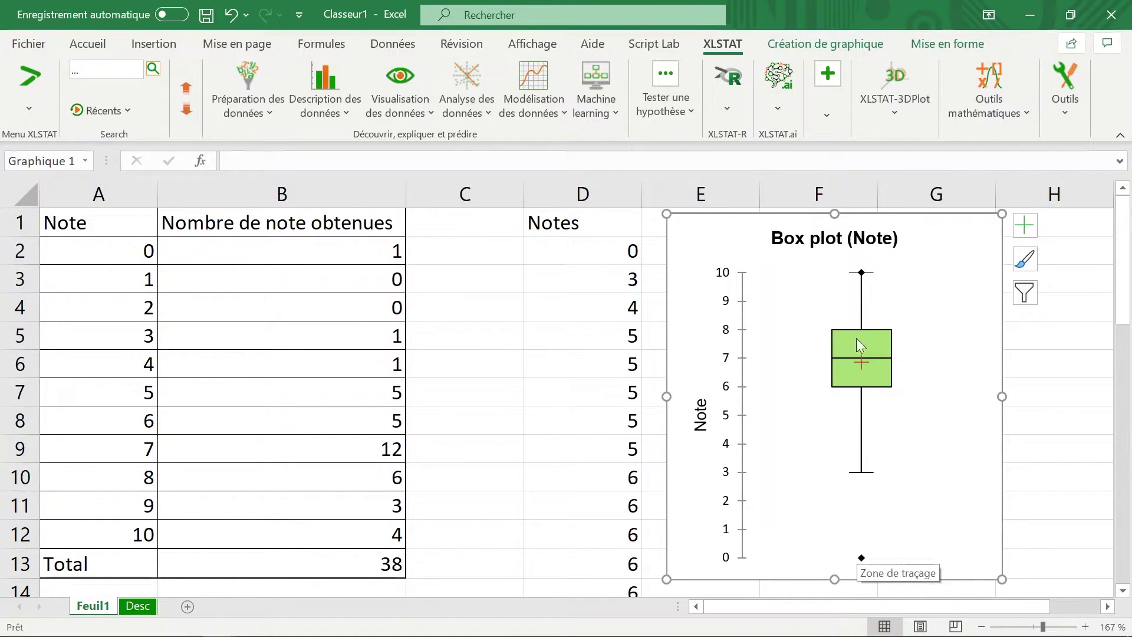
{"action": "left_click", "coordinate": [118, 245]}
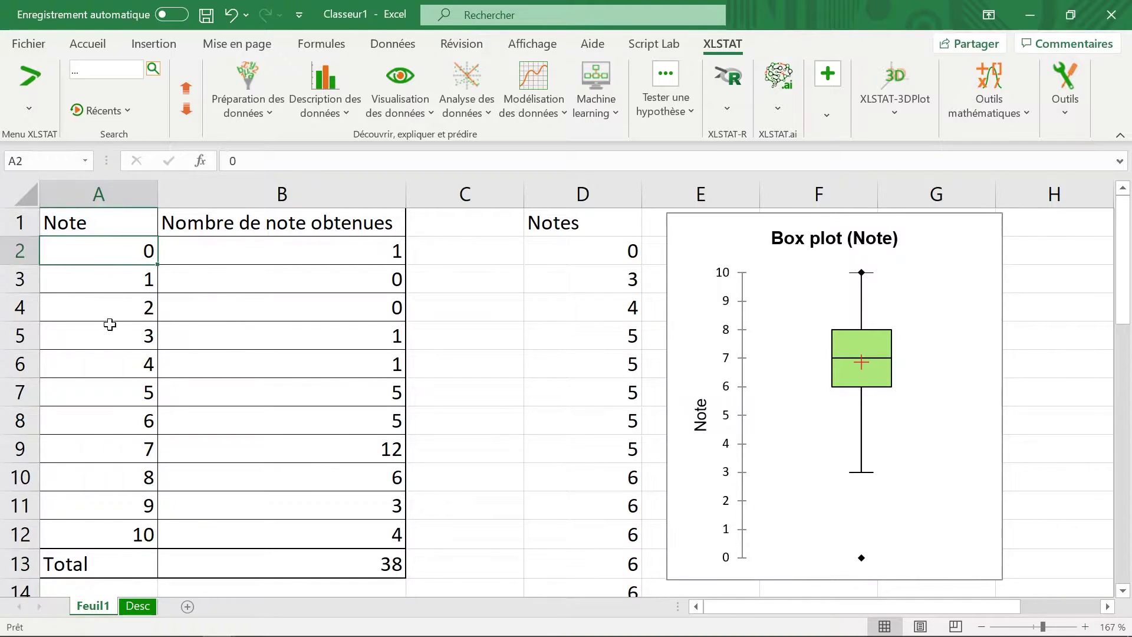
{"action": "left_click", "coordinate": [134, 534]}
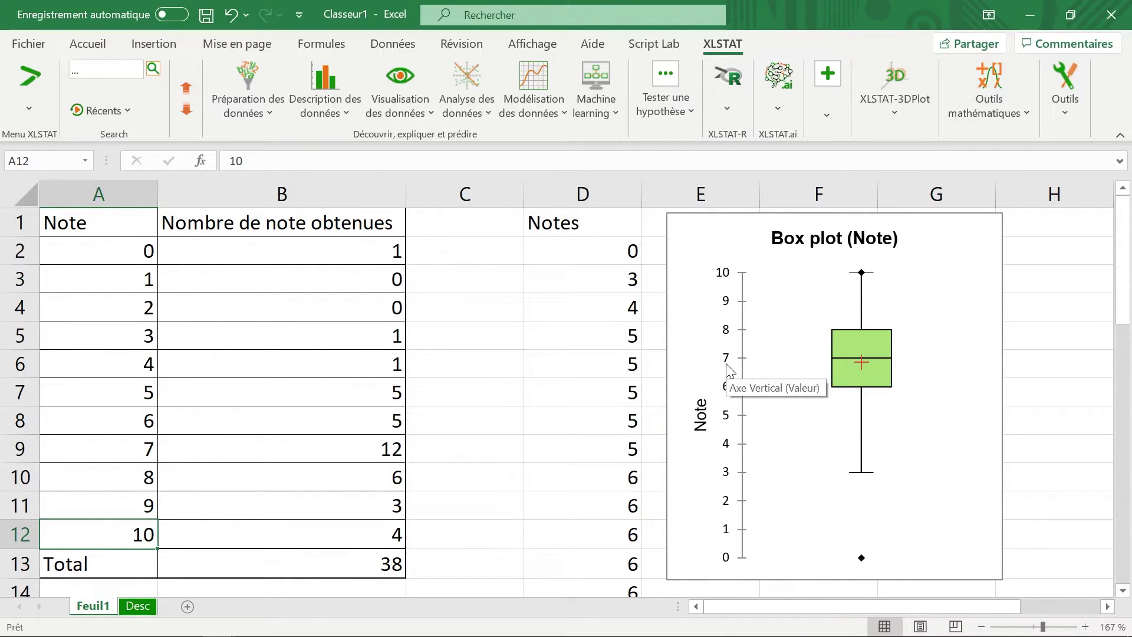
{"action": "double_click", "coordinate": [730, 415]}
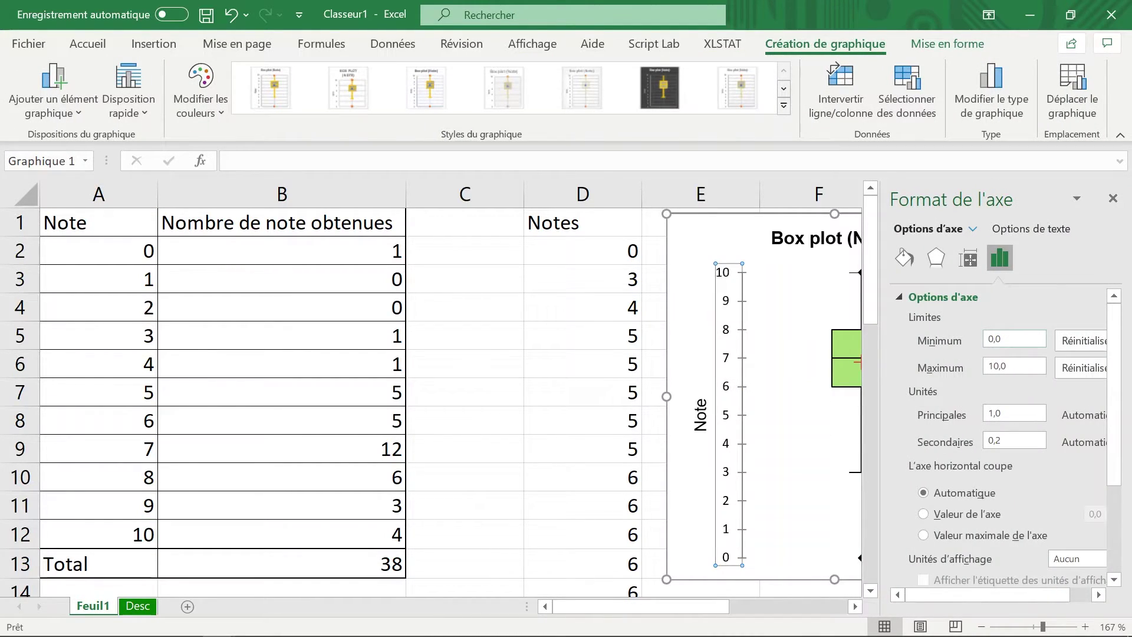
{"action": "left_click", "coordinate": [988, 339]}
{"action": "type", "text": "-5"}
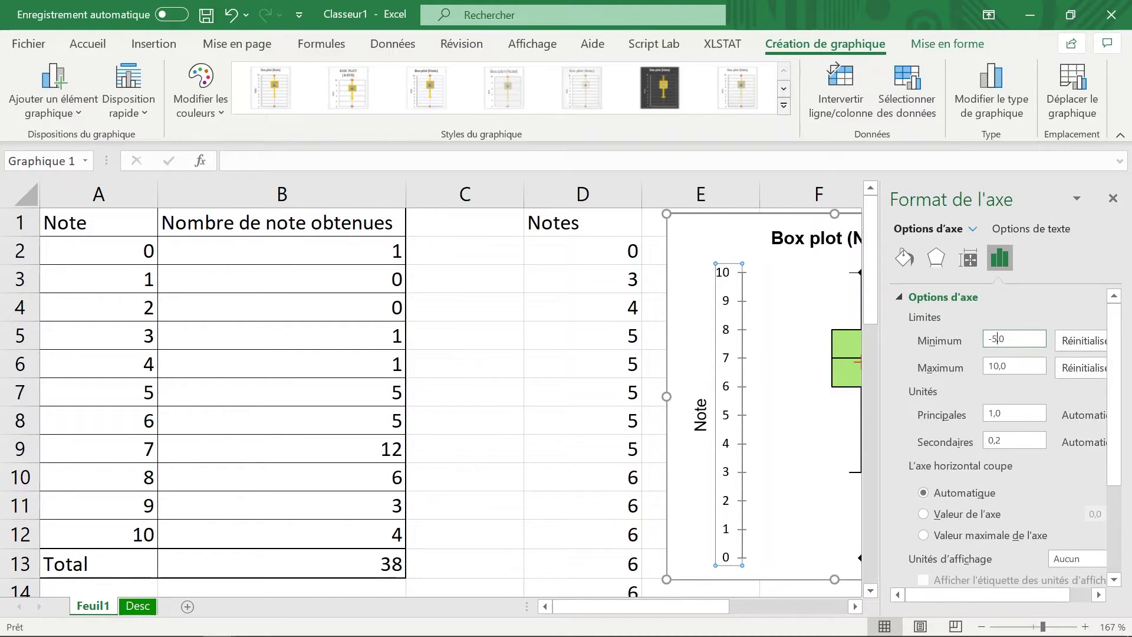
{"action": "key", "text": "Return"}
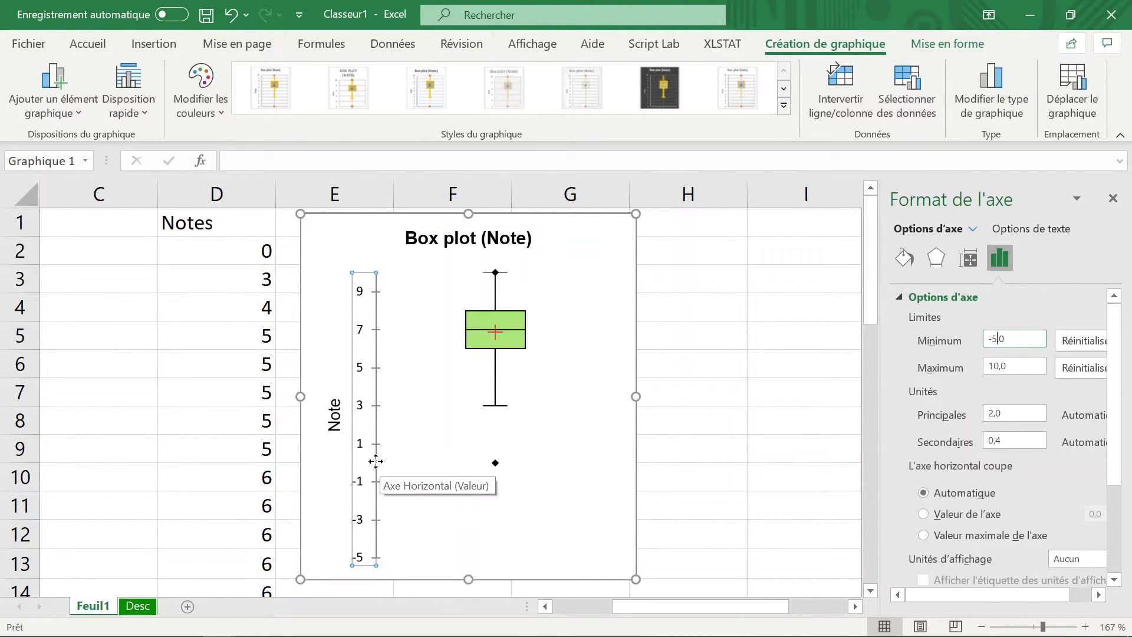
{"action": "left_click", "coordinate": [1069, 341]}
{"action": "left_click", "coordinate": [1113, 198]}
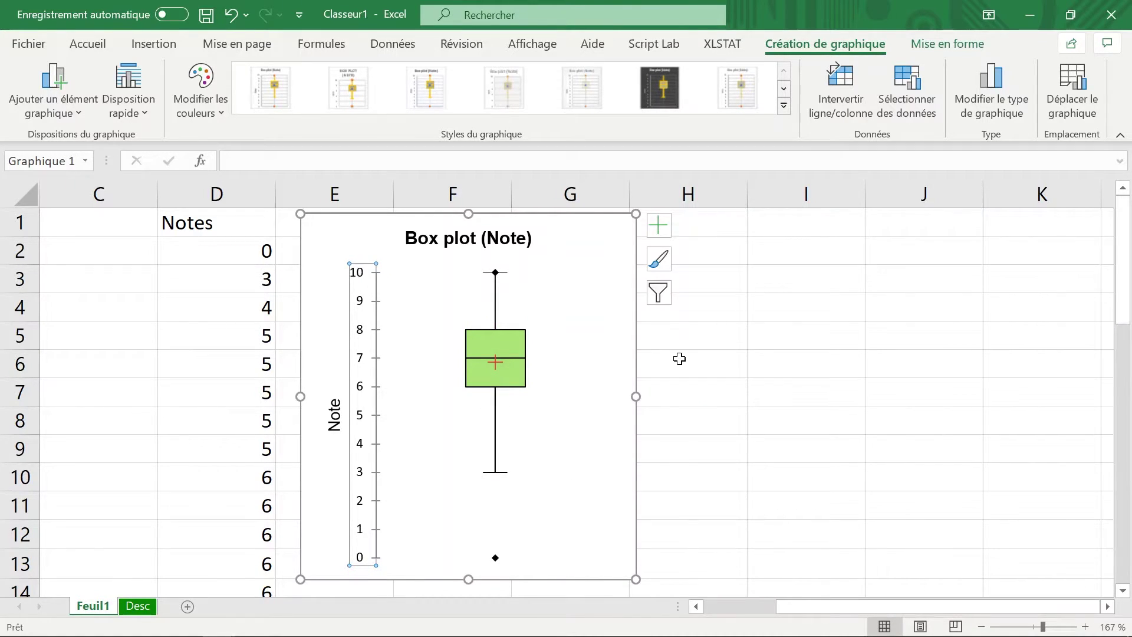
{"action": "scroll", "coordinate": [679, 358], "scroll_direction": "left", "scroll_amount": 3}
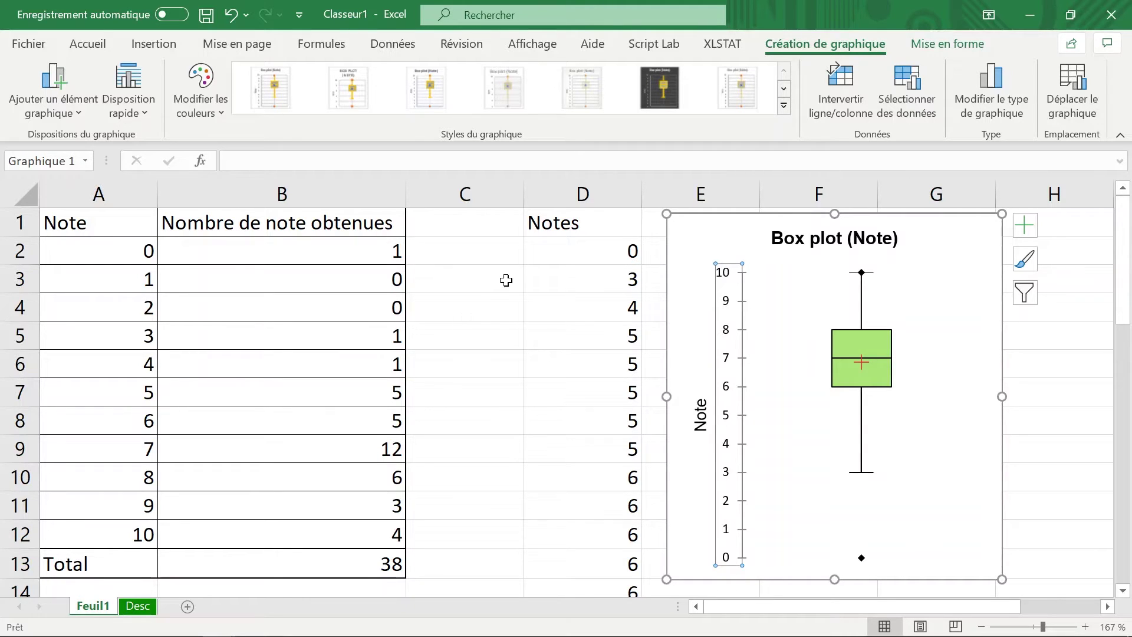
- Compare the Notes values D2:D11 and the five grades of 5 in D5:D9 with the B7 count
{"action": "scroll", "coordinate": [583, 267], "scroll_direction": "down", "scroll_amount": 1}
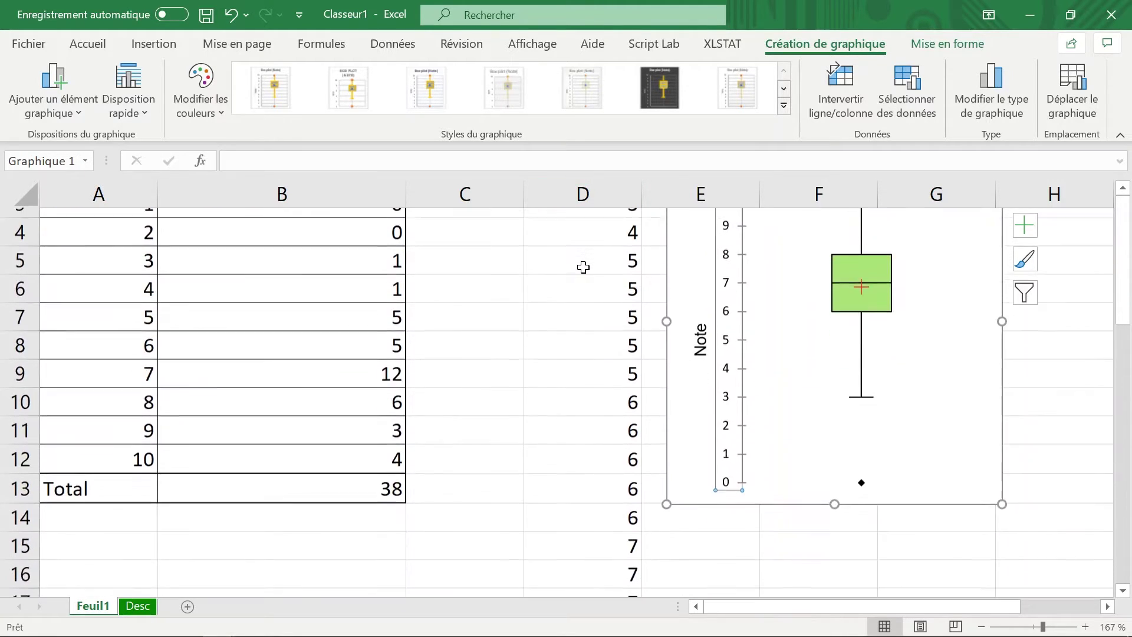
{"action": "scroll", "coordinate": [582, 267], "scroll_direction": "down", "scroll_amount": 1}
{"action": "scroll", "coordinate": [583, 267], "scroll_direction": "down", "scroll_amount": 3}
{"action": "scroll", "coordinate": [583, 267], "scroll_direction": "down", "scroll_amount": 3}
{"action": "scroll", "coordinate": [583, 267], "scroll_direction": "up", "scroll_amount": 8}
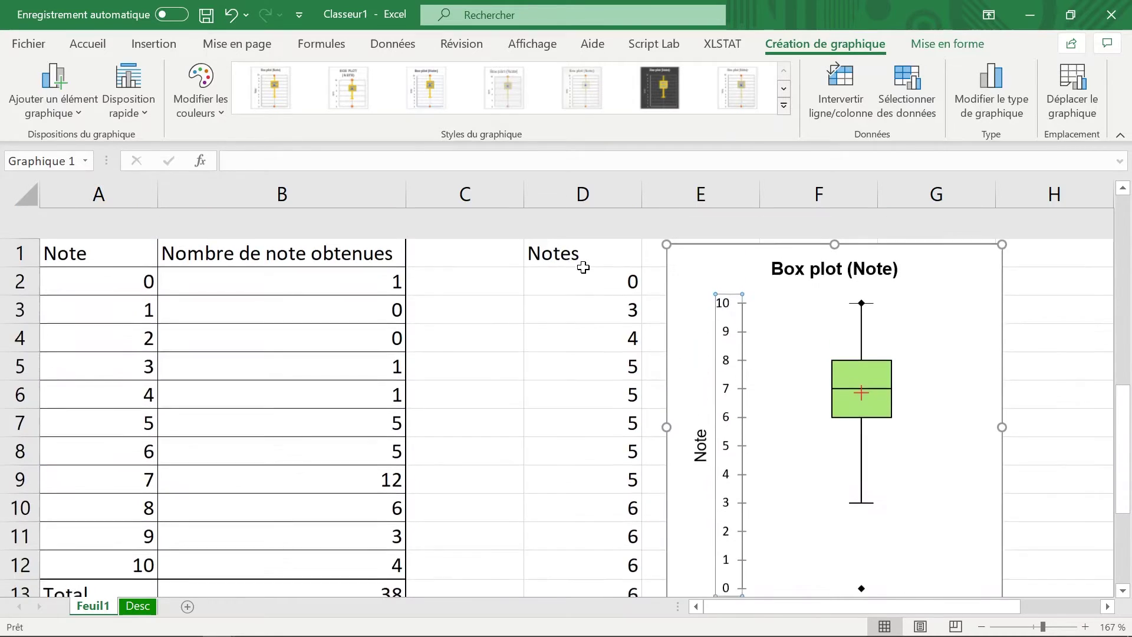
{"action": "left_click", "coordinate": [595, 242]}
{"action": "left_click_drag", "start_coordinate": [594, 241], "coordinate": [570, 510]}
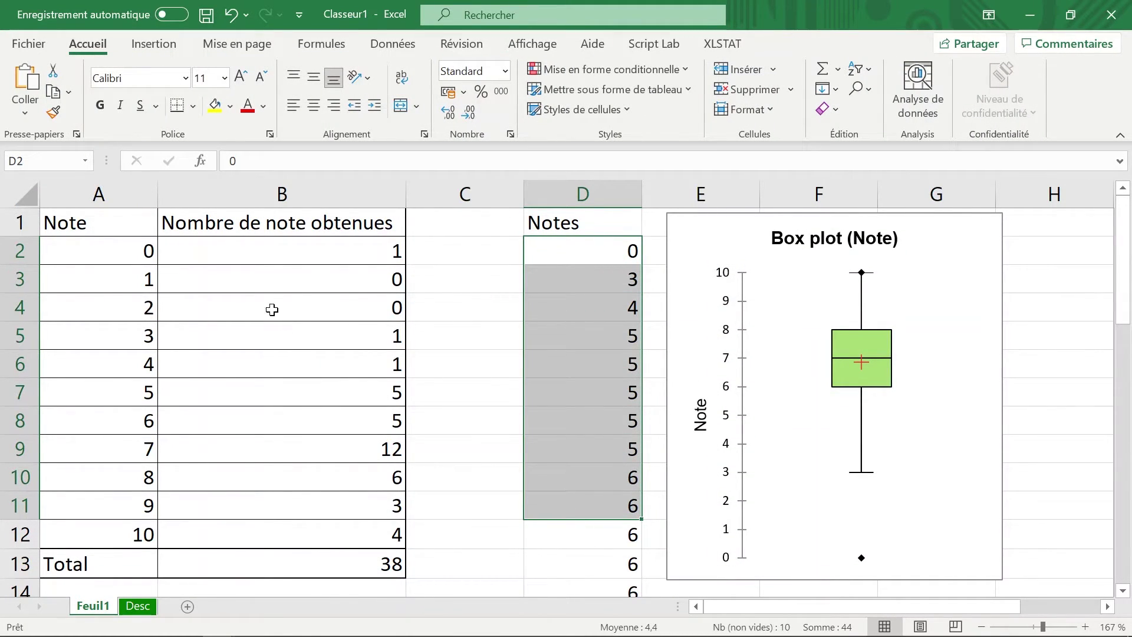
{"action": "left_click", "coordinate": [146, 393]}
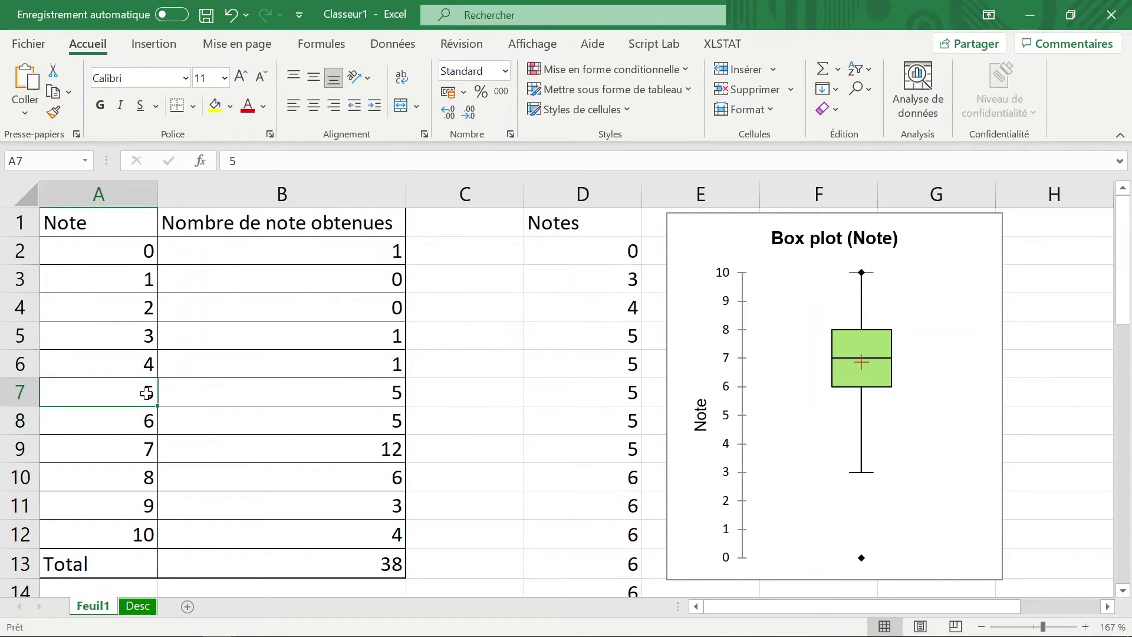
{"action": "left_click", "coordinate": [182, 397]}
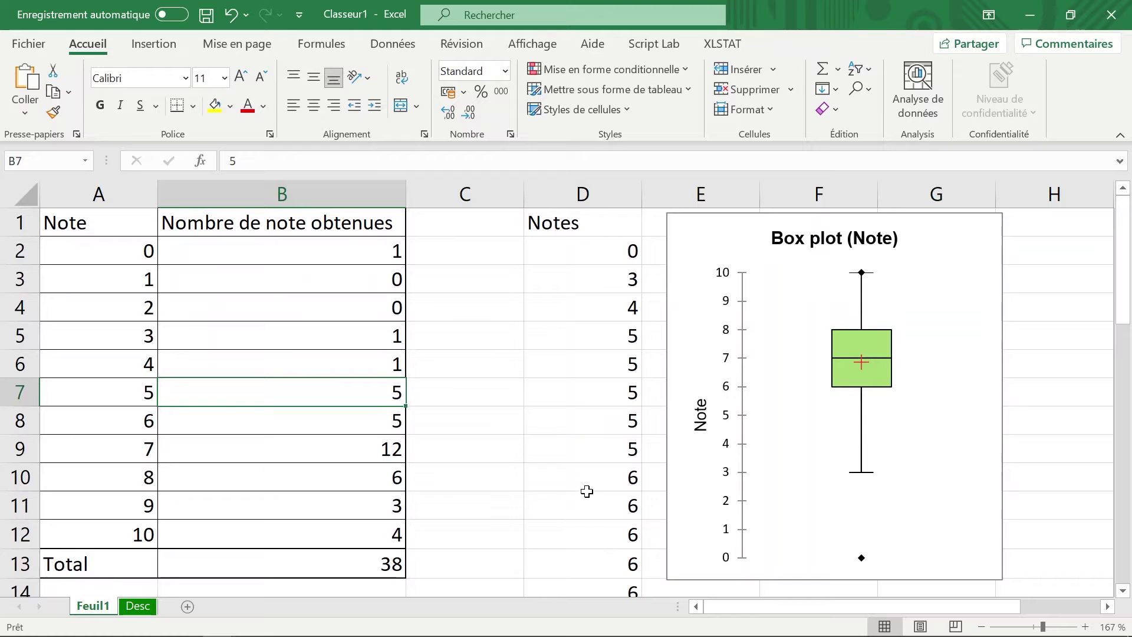
{"action": "left_click_drag", "start_coordinate": [605, 452], "coordinate": [608, 342]}
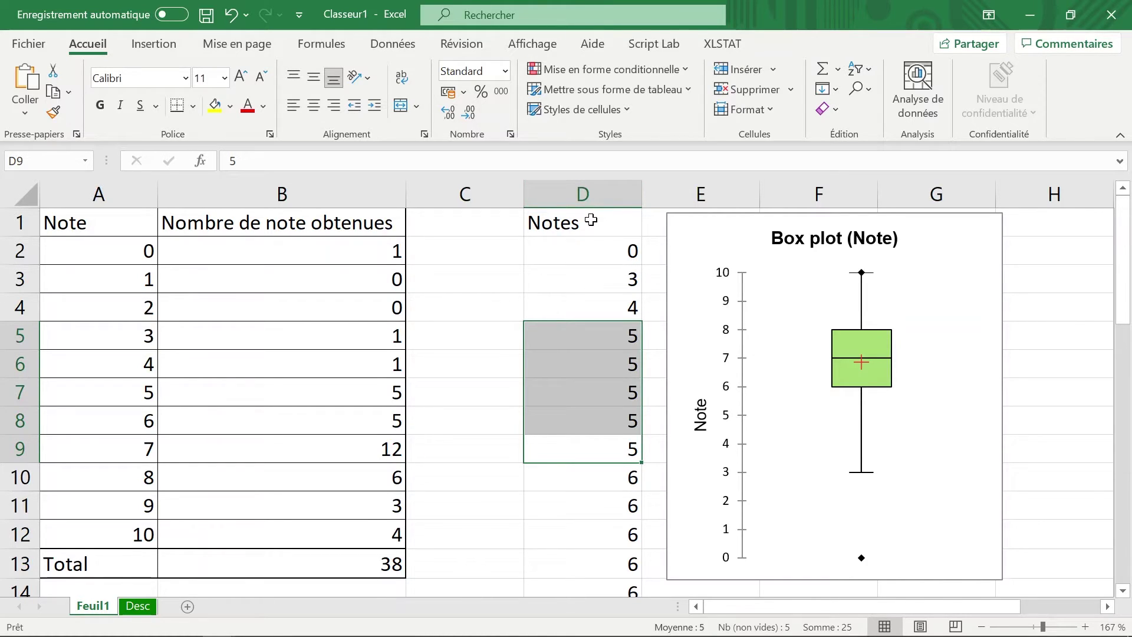
{"action": "left_click", "coordinate": [489, 245]}
- Start a new XLSTAT univariate chart analysis with the Notes column D1:D39 as quantitative data
{"action": "left_click", "coordinate": [722, 44]}
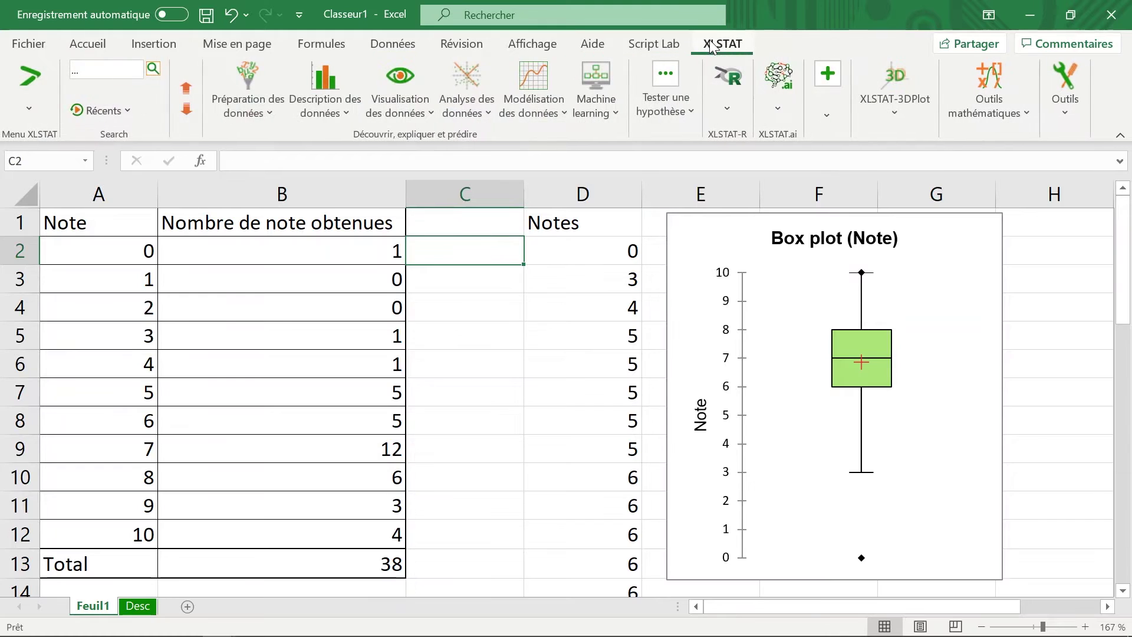
{"action": "left_click", "coordinate": [385, 112]}
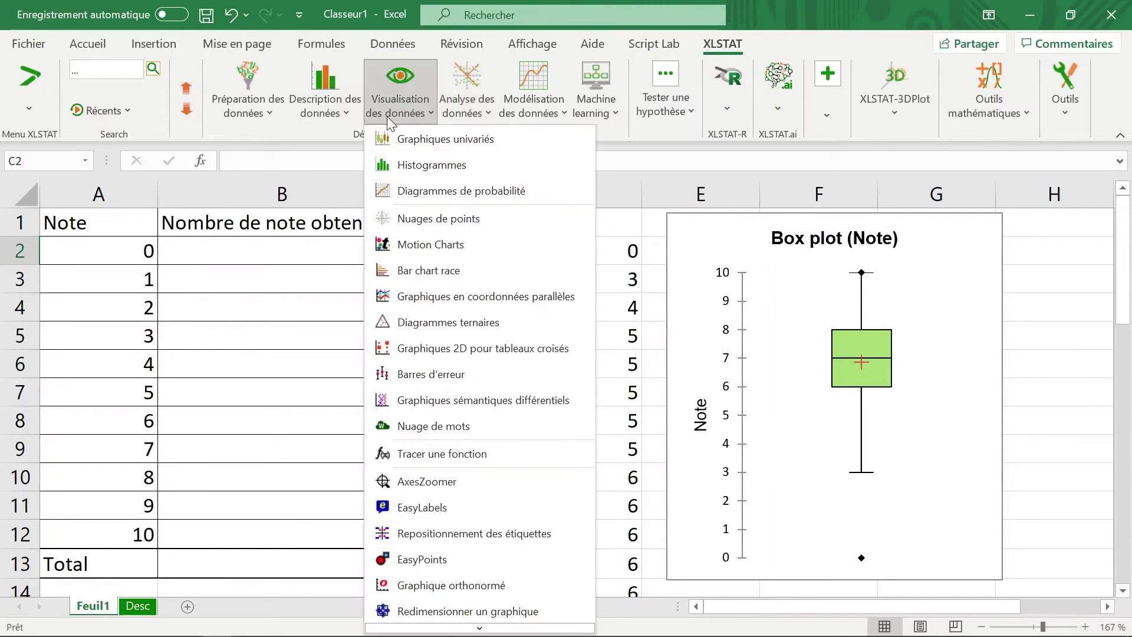
{"action": "left_click", "coordinate": [418, 149]}
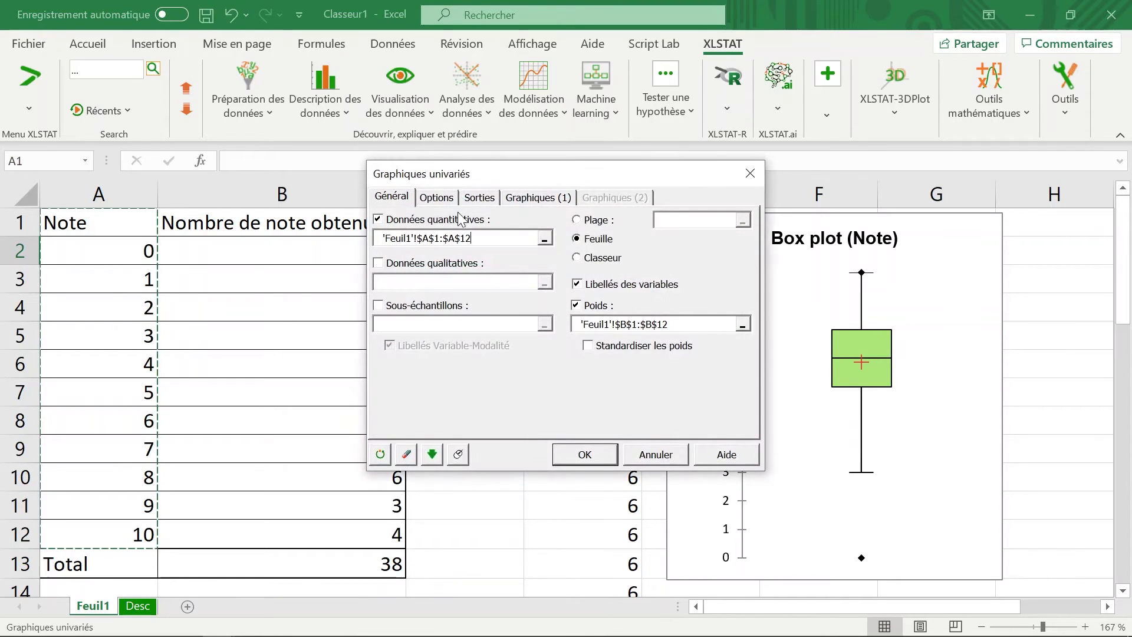
{"action": "left_click_drag", "start_coordinate": [457, 174], "coordinate": [299, 224]}
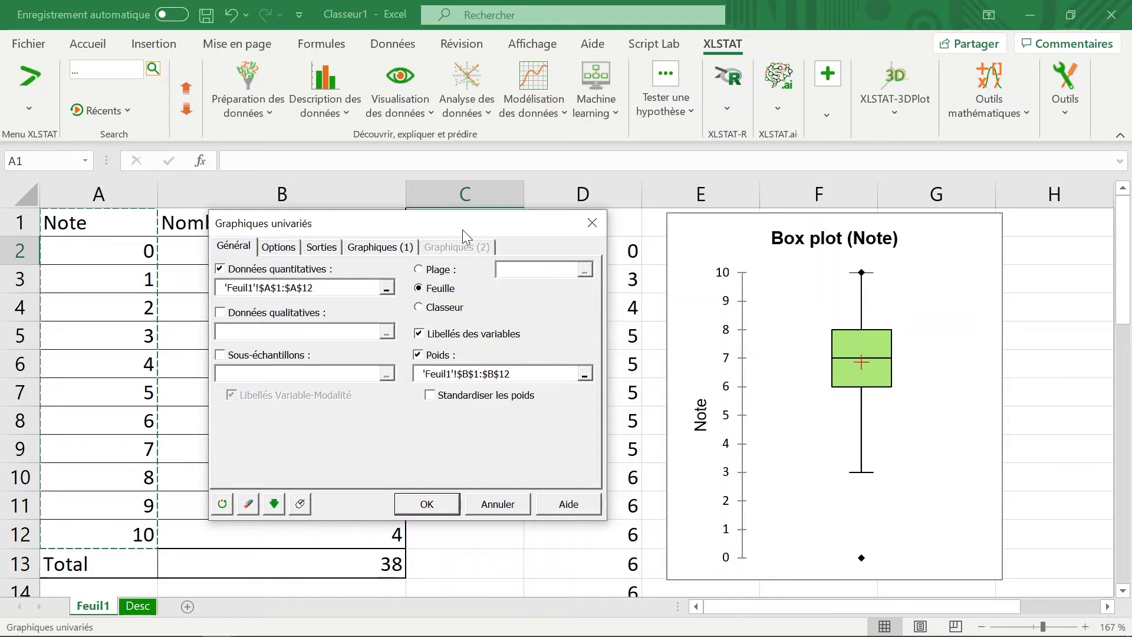
{"action": "mouse_move", "coordinate": [462, 229]}
{"action": "left_mouse_down"}
{"action": "mouse_move", "coordinate": [809, 246]}
{"action": "mouse_move", "coordinate": [931, 239]}
{"action": "left_mouse_up"}
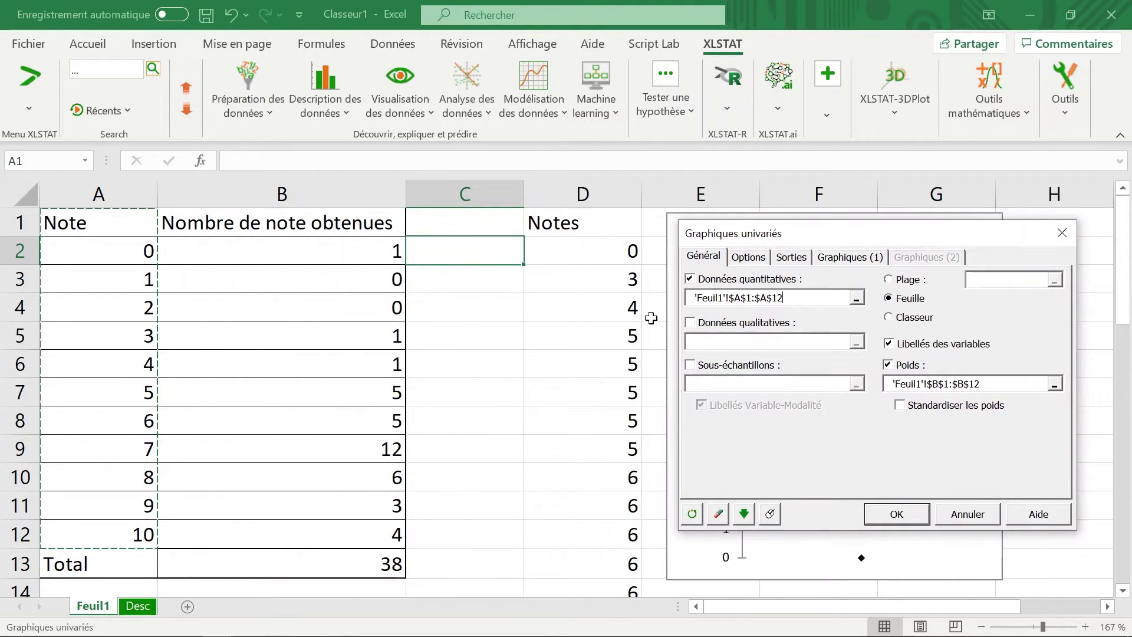
{"action": "left_click", "coordinate": [606, 258]}
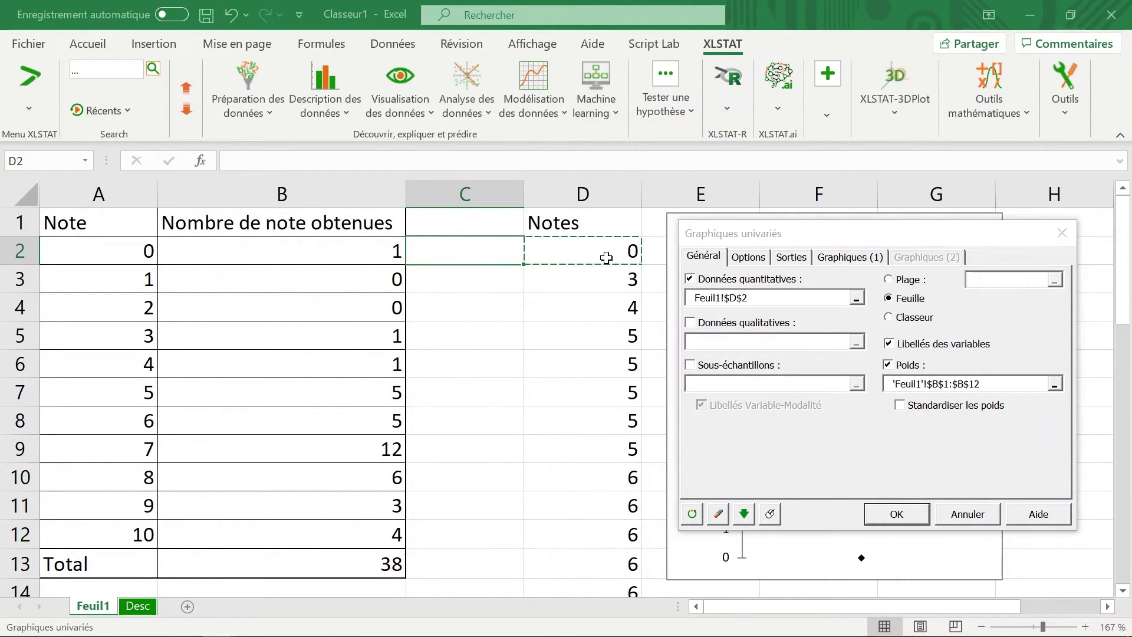
{"action": "mouse_move", "coordinate": [595, 224]}
{"action": "left_mouse_down"}
{"action": "mouse_move", "coordinate": [586, 407]}
{"action": "mouse_move", "coordinate": [615, 558]}
{"action": "left_mouse_up"}
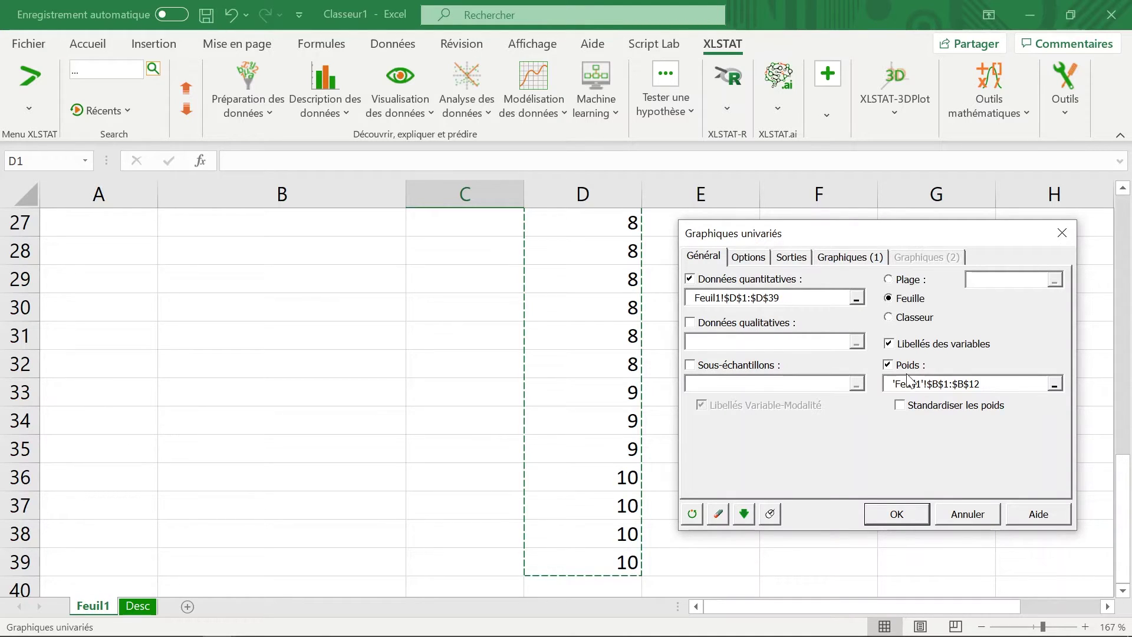
- Turn off weighting, confirm Box plots is the chosen chart, and run the analysis
{"action": "mouse_move", "coordinate": [889, 370]}
{"action": "left_click", "coordinate": [889, 364]}
{"action": "left_click", "coordinate": [752, 261]}
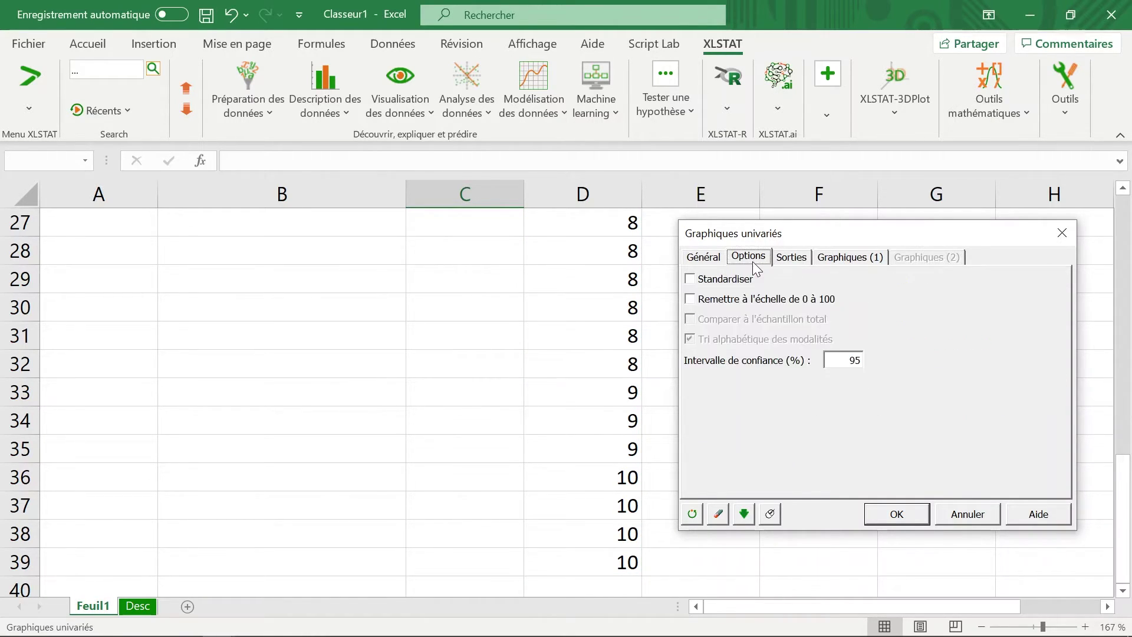
{"action": "left_click", "coordinate": [788, 260]}
{"action": "left_click", "coordinate": [836, 260]}
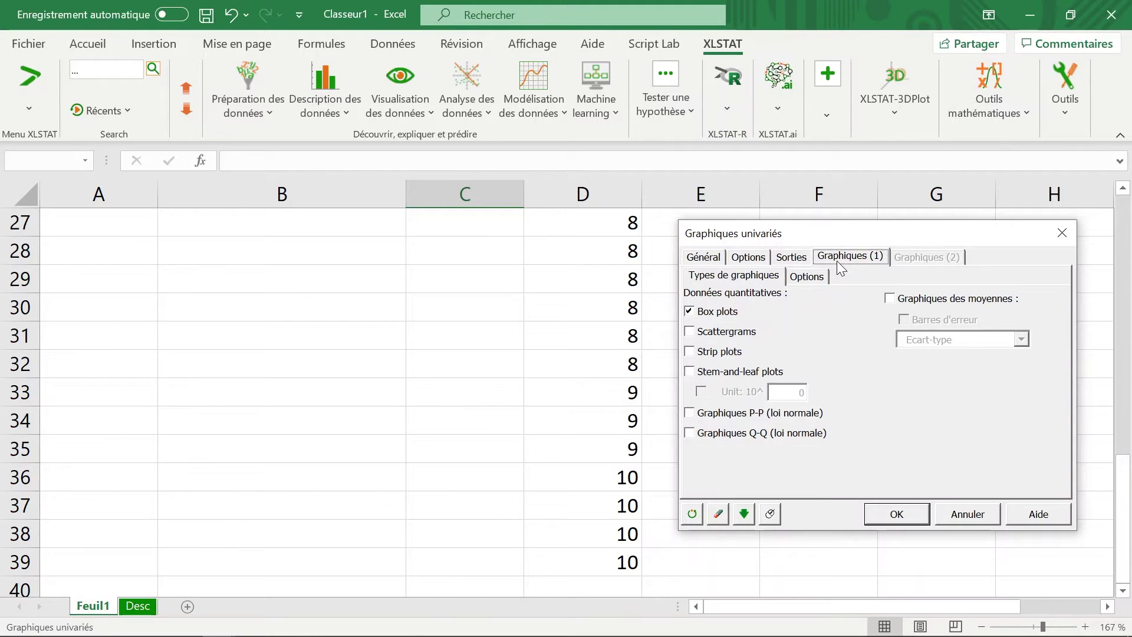
{"action": "left_click", "coordinate": [896, 512]}
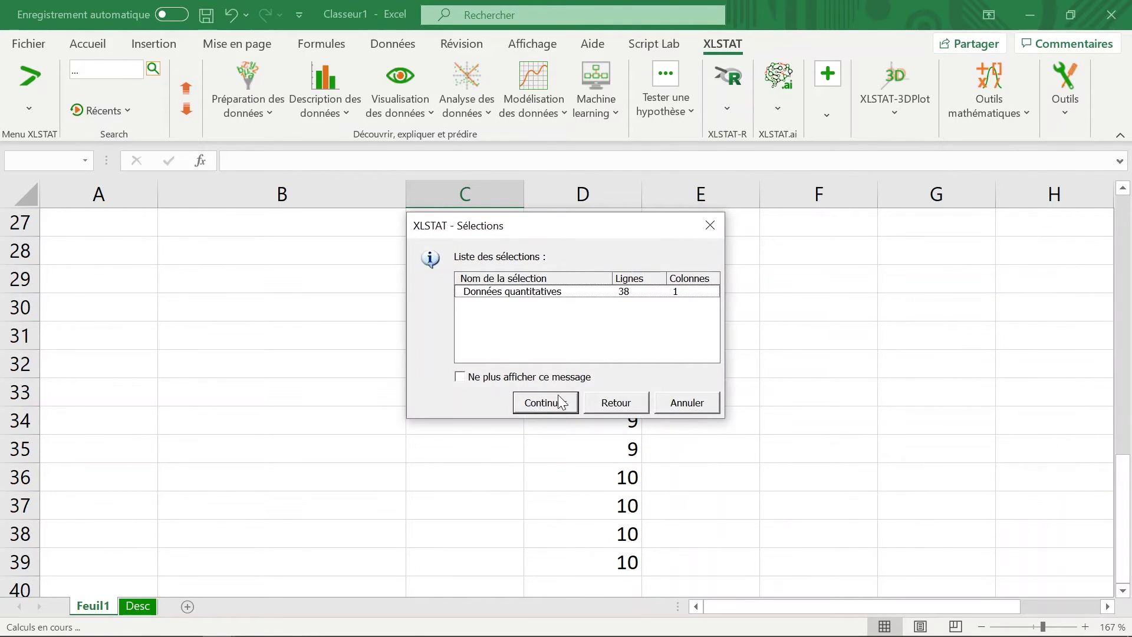
- Confirm the selections to produce the Desc1 sheet with Notes statistics, then go back to the top of Feuil1
{"action": "left_click", "coordinate": [559, 402]}
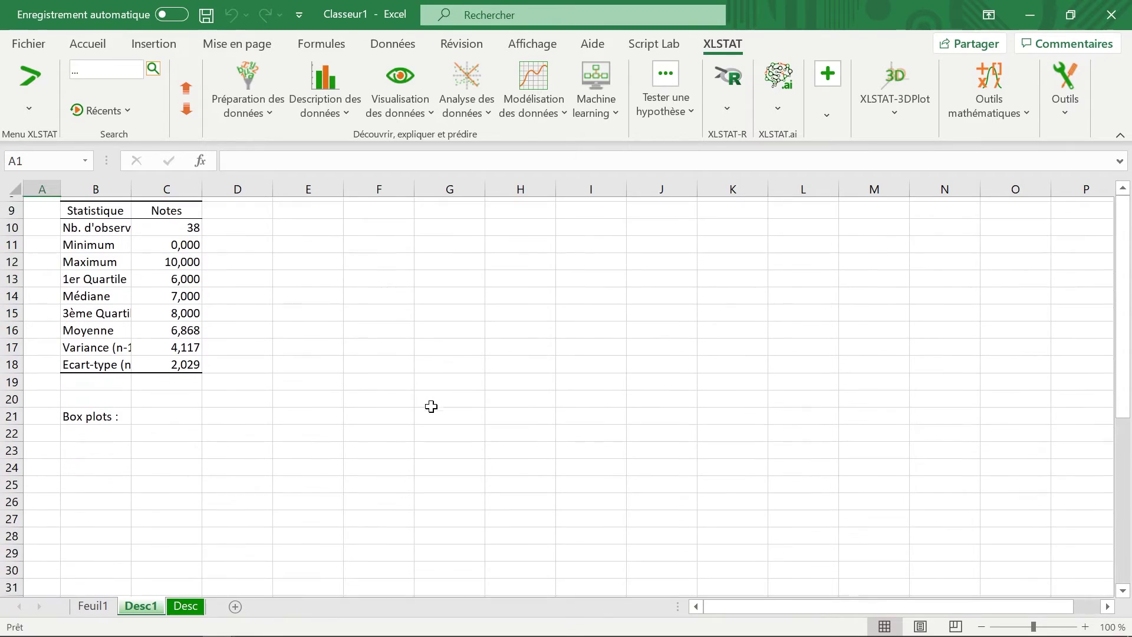
{"action": "scroll", "coordinate": [431, 406], "scroll_direction": "down", "scroll_amount": 2}
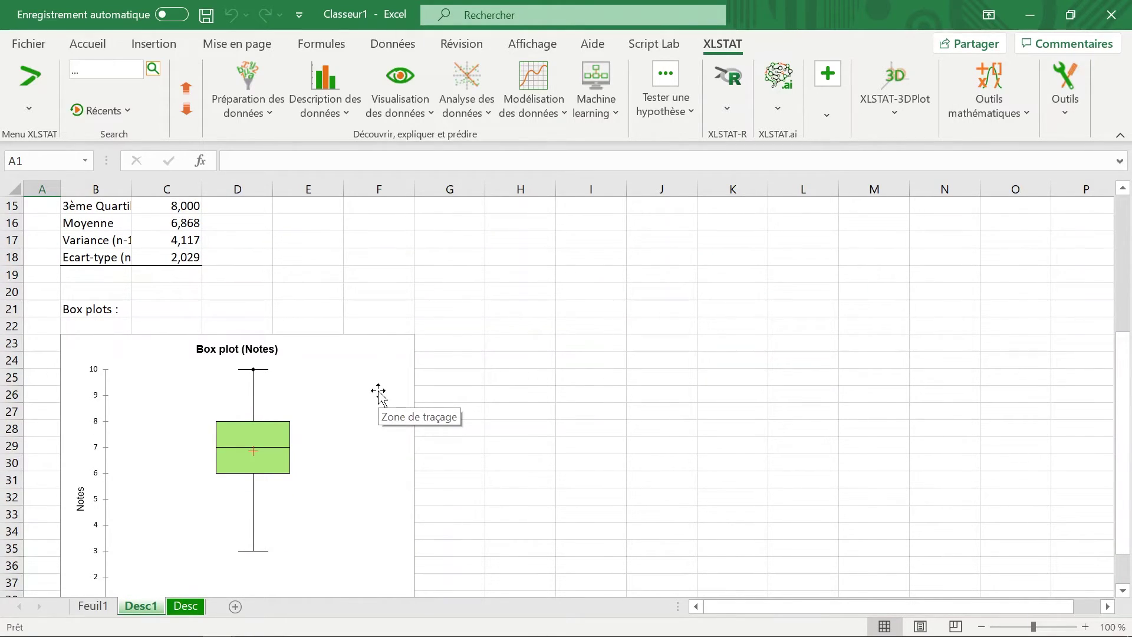
{"action": "left_click", "coordinate": [106, 606]}
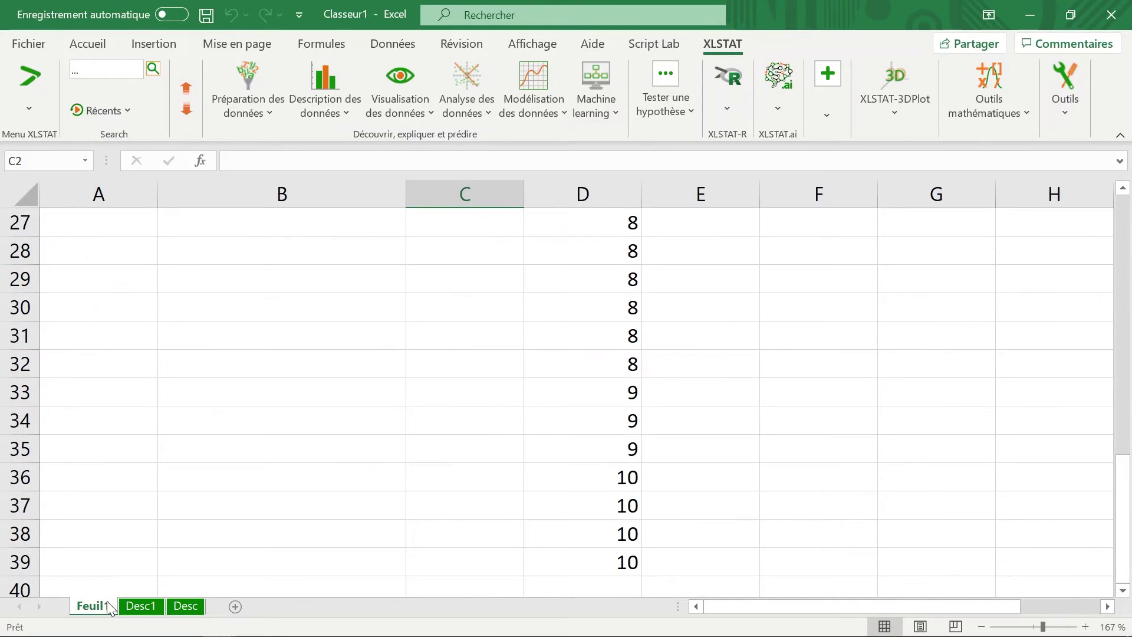
{"action": "scroll", "coordinate": [390, 469], "scroll_direction": "up", "scroll_amount": 9}
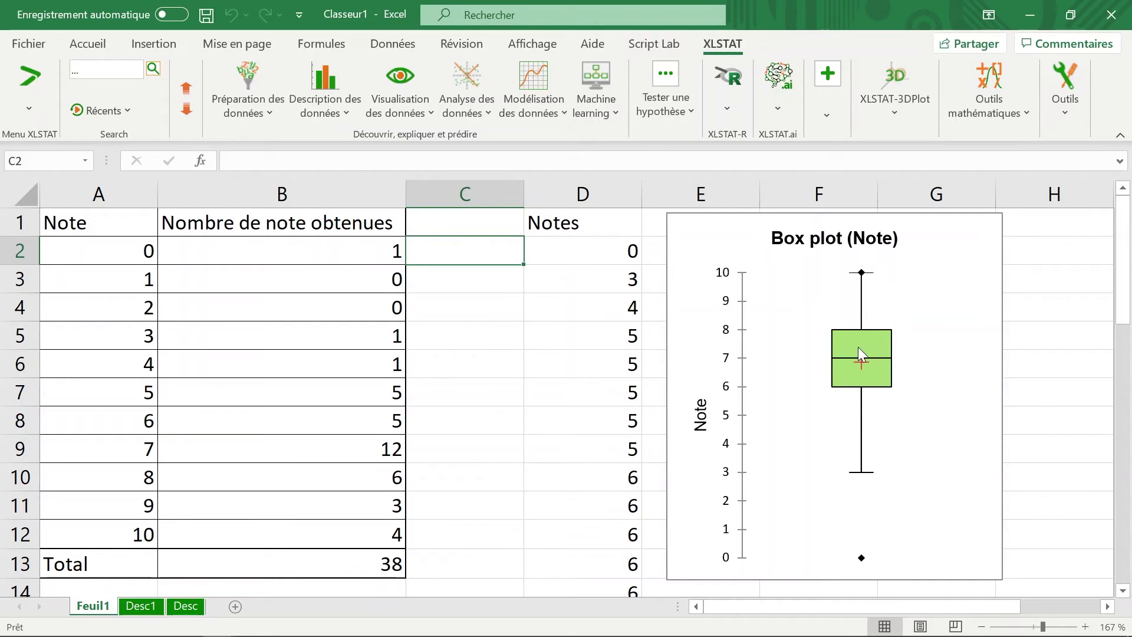
- Fill the box series of the XLSTAT box plot with the orange theme colour
{"action": "double_click", "coordinate": [858, 352]}
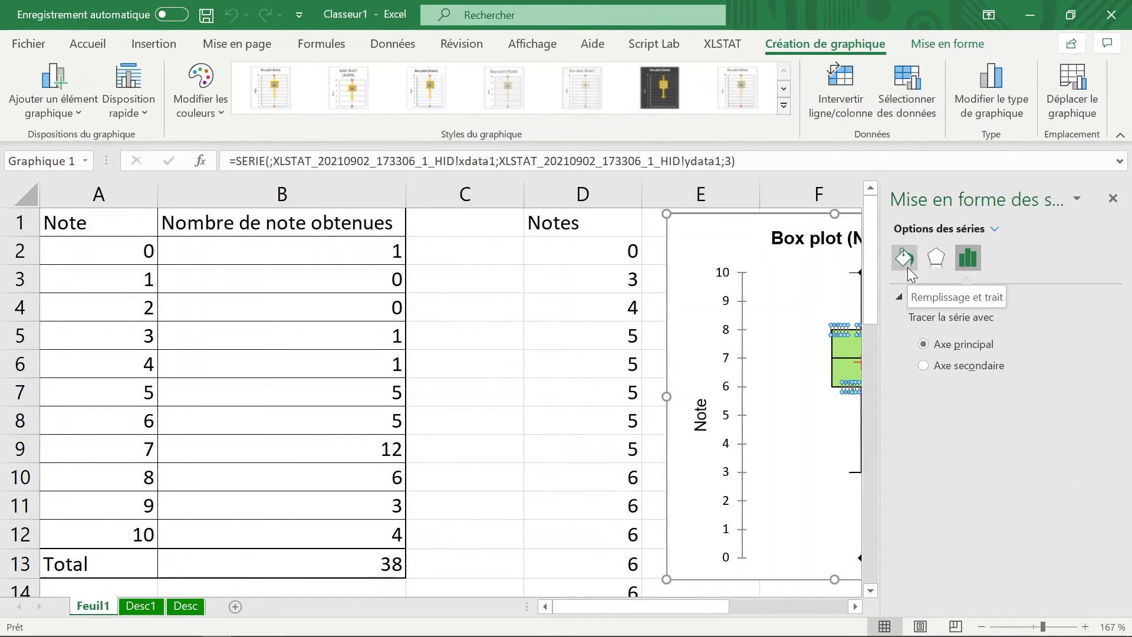
{"action": "left_click", "coordinate": [907, 267]}
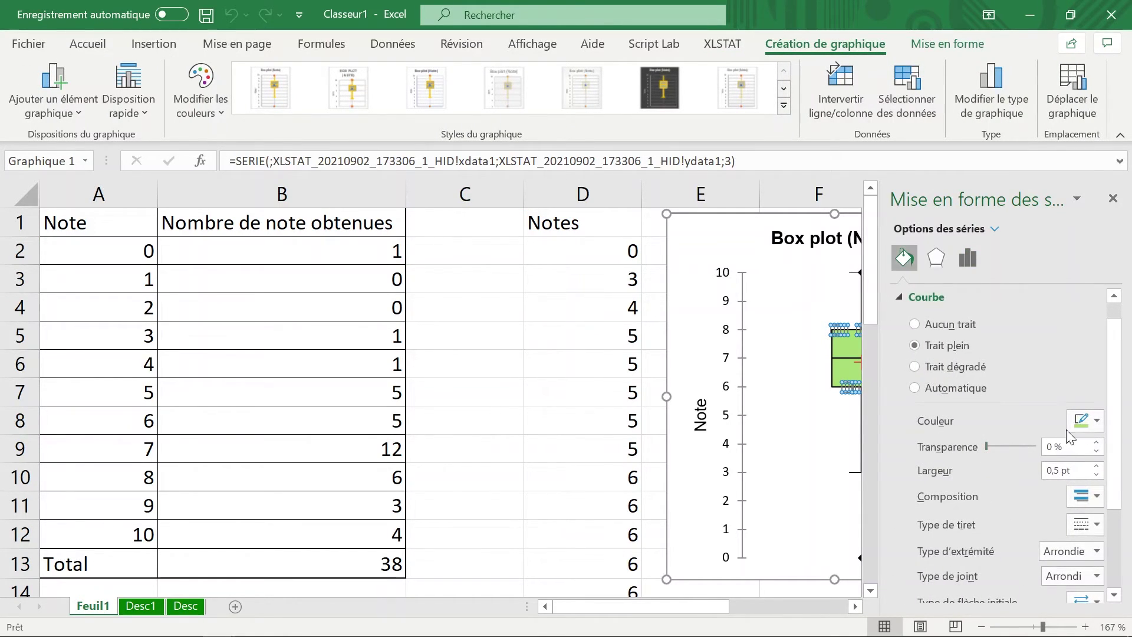
{"action": "left_click", "coordinate": [1082, 421]}
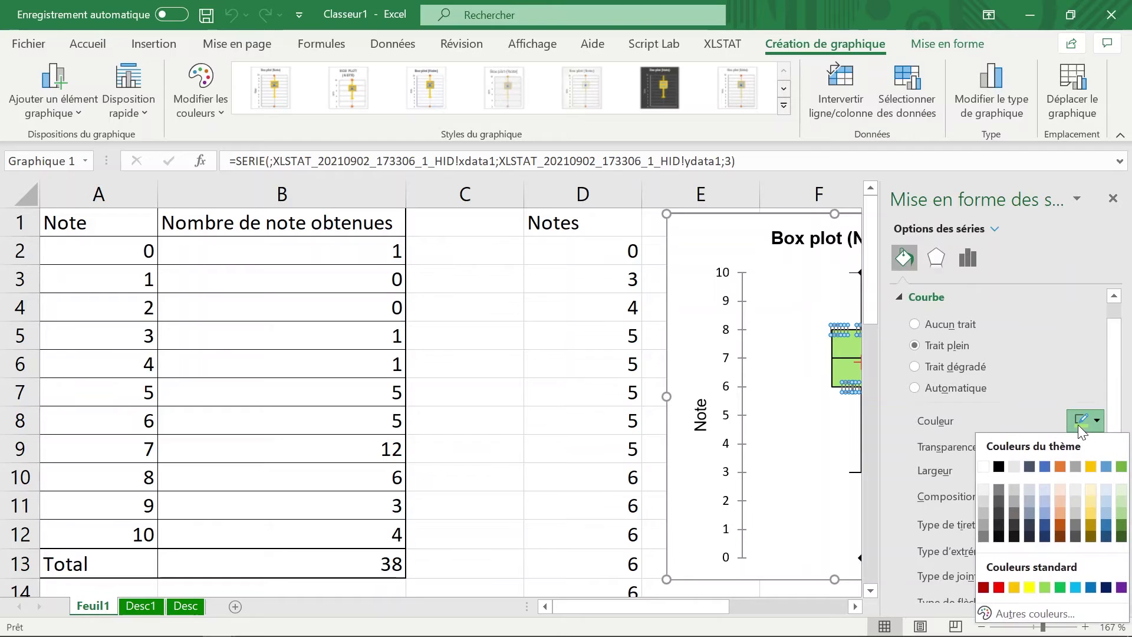
{"action": "left_click", "coordinate": [1059, 467]}
{"action": "left_click", "coordinate": [1112, 198]}
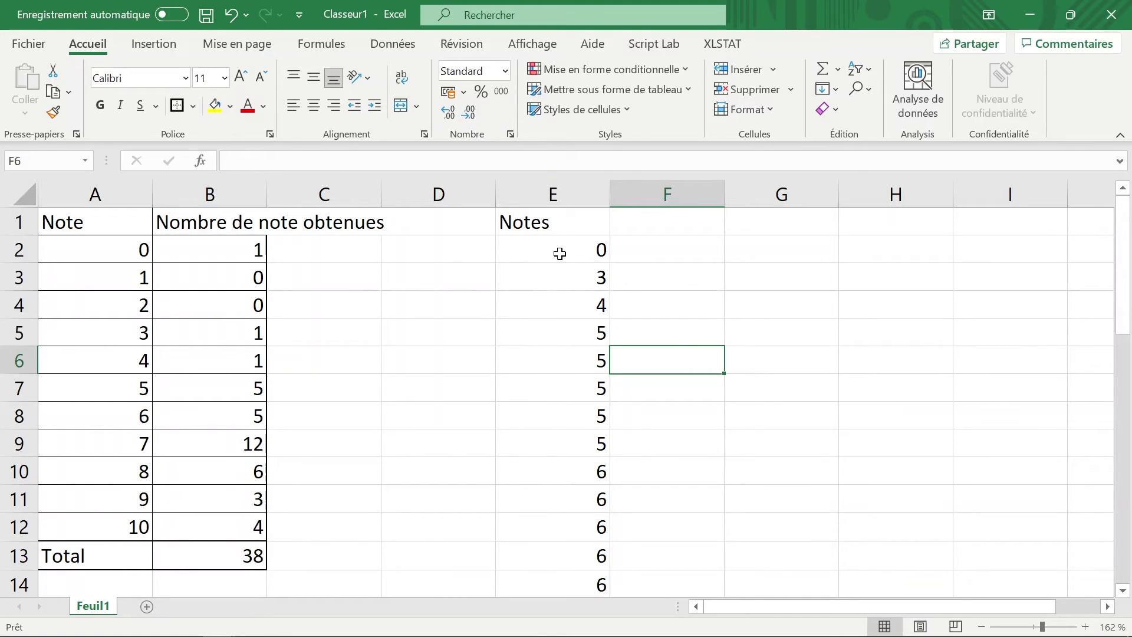
- Select the Notes grades E2:E39 and choose the Boîte à moustaches chart type from all charts
{"action": "mouse_move", "coordinate": [559, 253]}
{"action": "left_mouse_down"}
{"action": "mouse_move", "coordinate": [540, 634]}
{"action": "mouse_move", "coordinate": [549, 559]}
{"action": "left_mouse_up"}
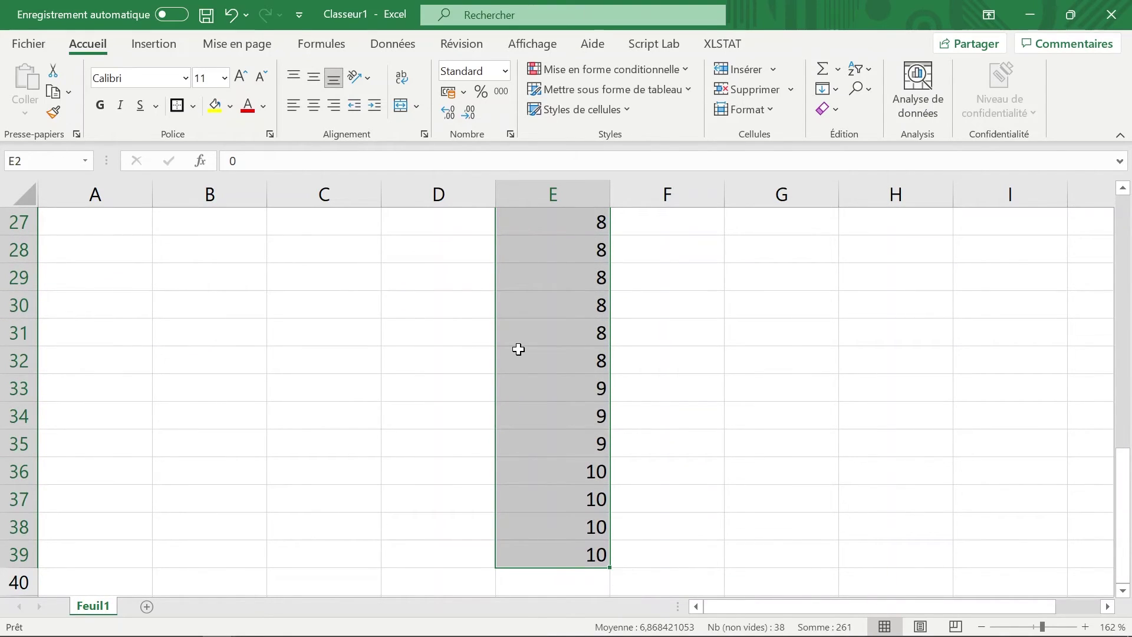
{"action": "left_click", "coordinate": [153, 44]}
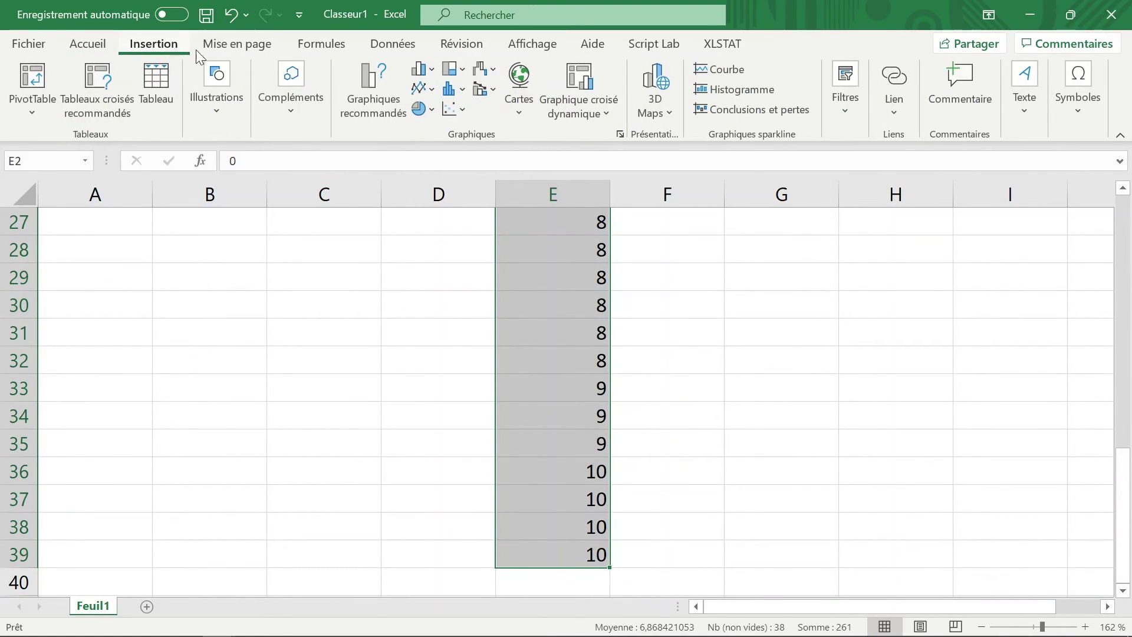
{"action": "left_click", "coordinate": [377, 80]}
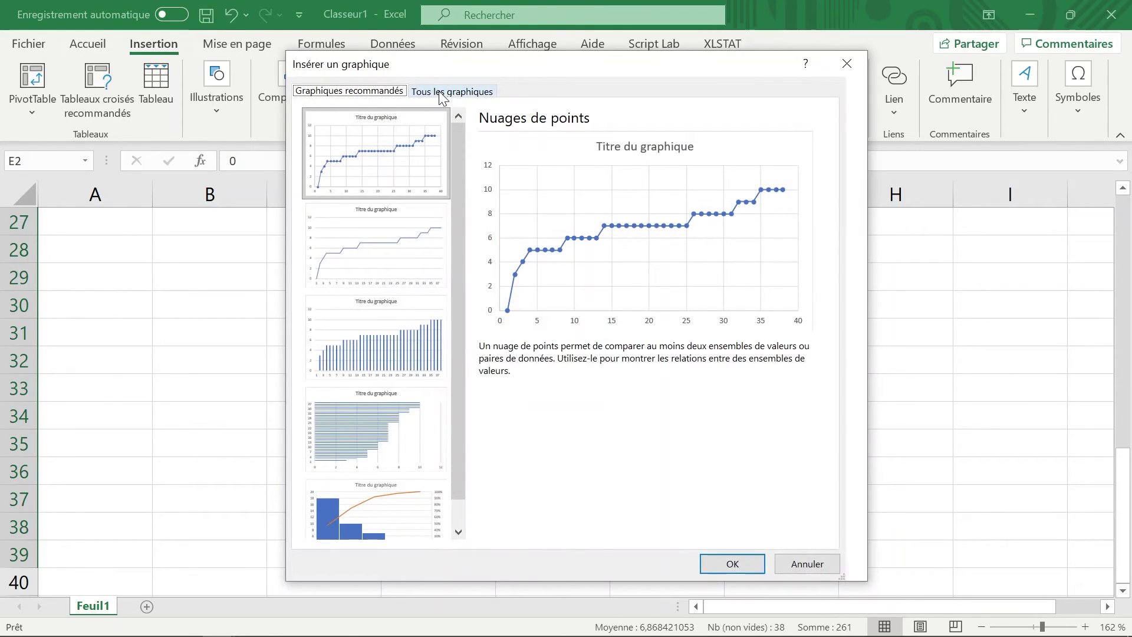
{"action": "left_click", "coordinate": [441, 93]}
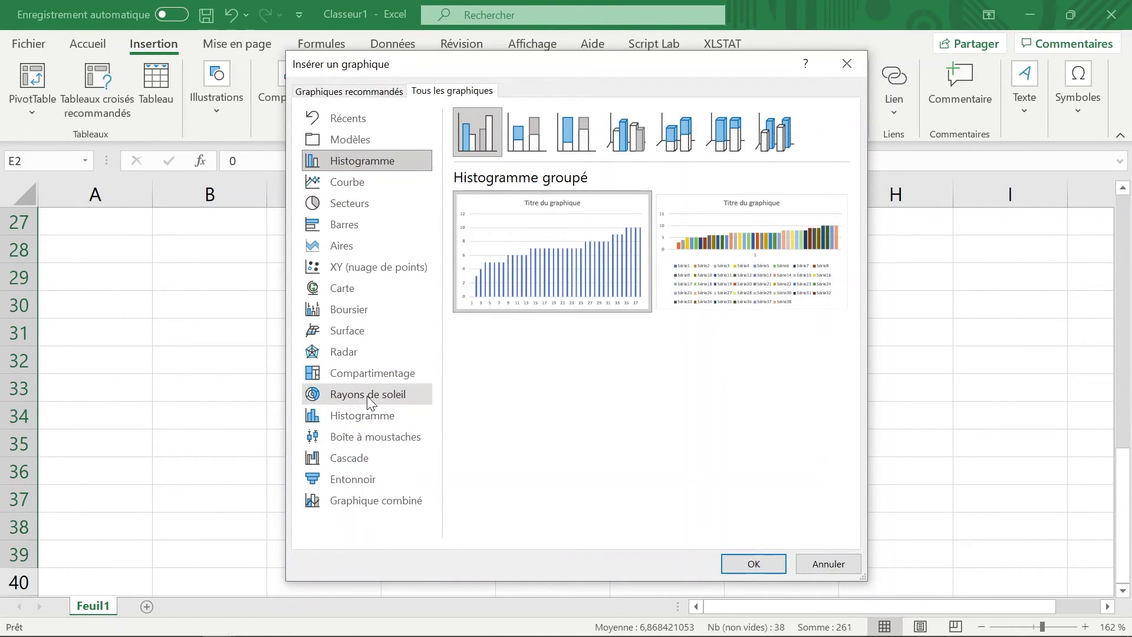
{"action": "left_click", "coordinate": [366, 436]}
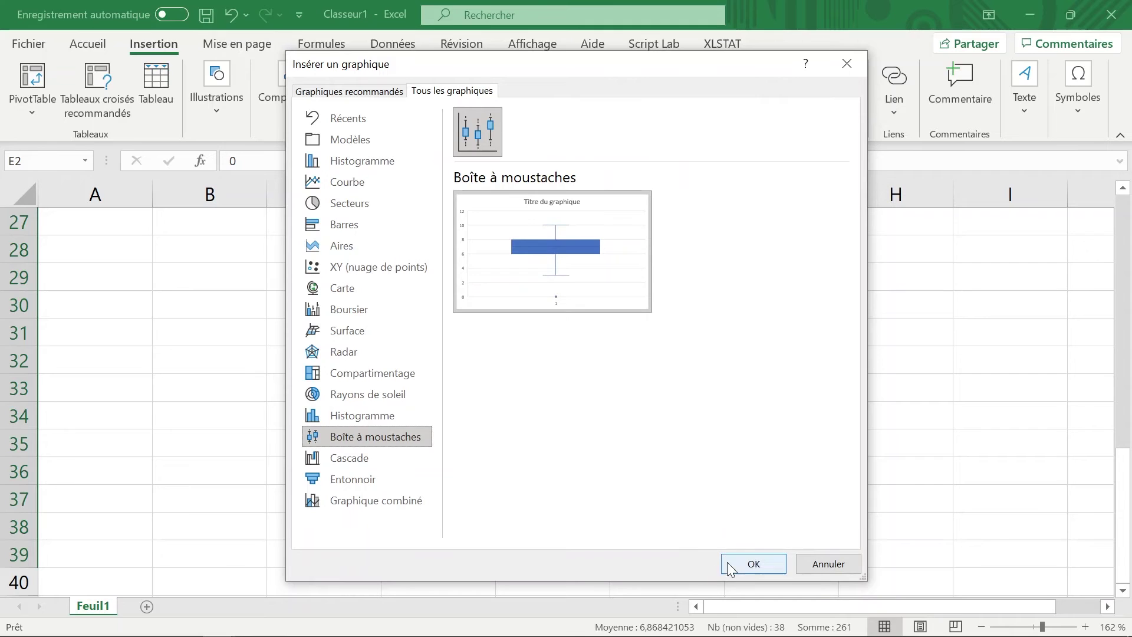
- Insert the box-and-whisker chart, narrow it and place it beside the Notes column near the top
{"action": "left_click", "coordinate": [738, 560]}
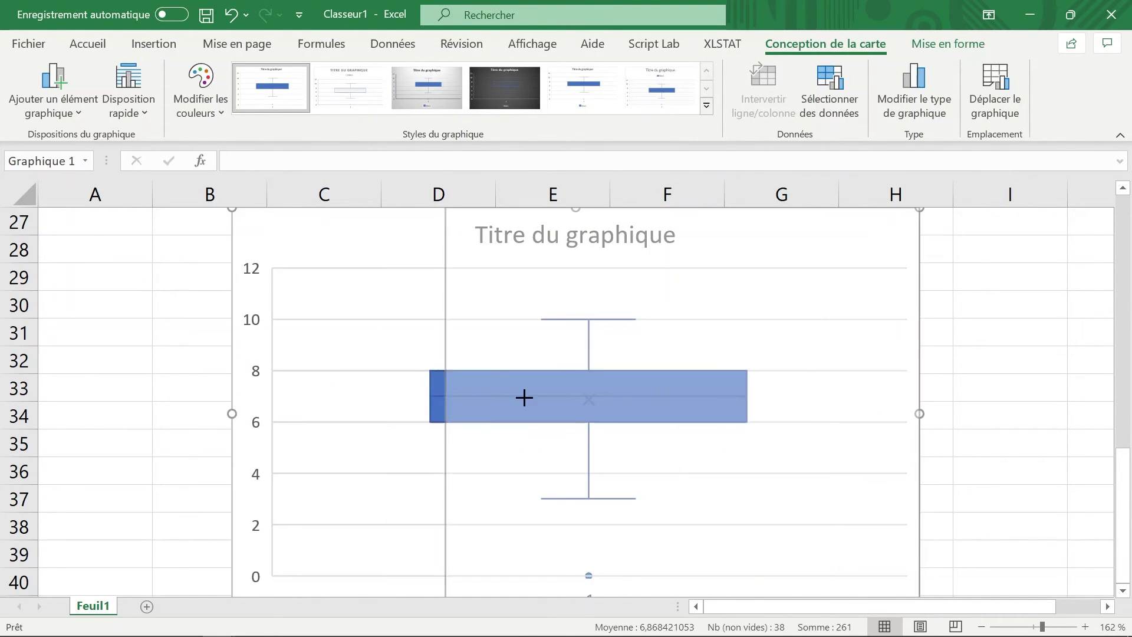
{"action": "left_click_drag", "start_coordinate": [231, 414], "coordinate": [564, 404]}
{"action": "scroll", "coordinate": [563, 400], "scroll_direction": "down", "scroll_amount": 5, "text": "ctrl"}
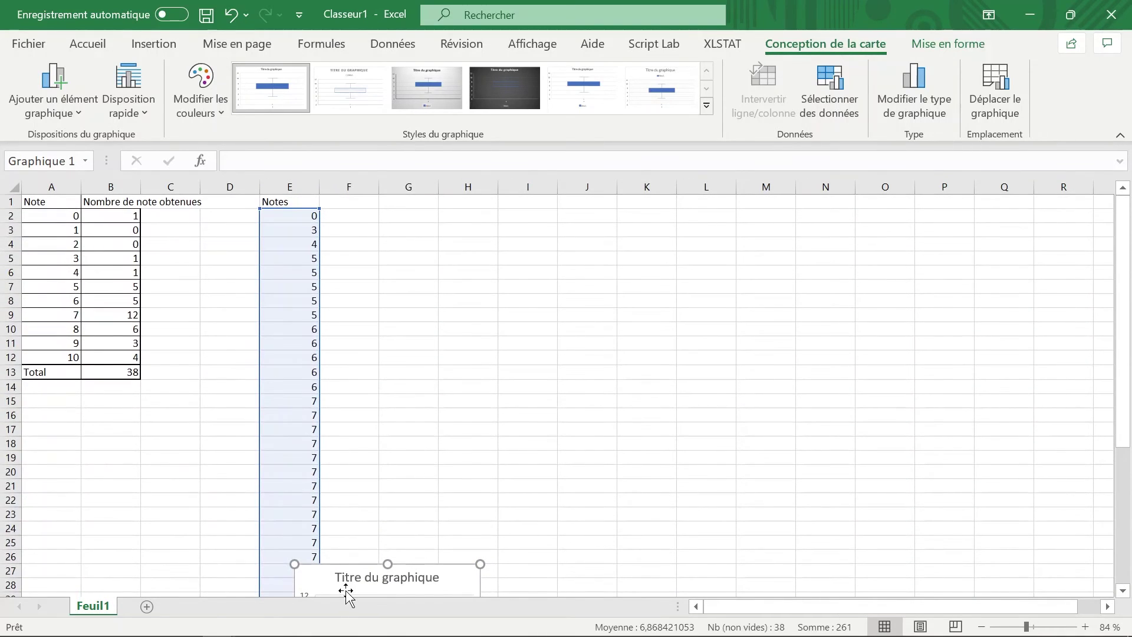
{"action": "left_click_drag", "start_coordinate": [328, 575], "coordinate": [468, 217]}
{"action": "scroll", "coordinate": [414, 250], "scroll_direction": "up", "scroll_amount": 2, "text": "ctrl"}
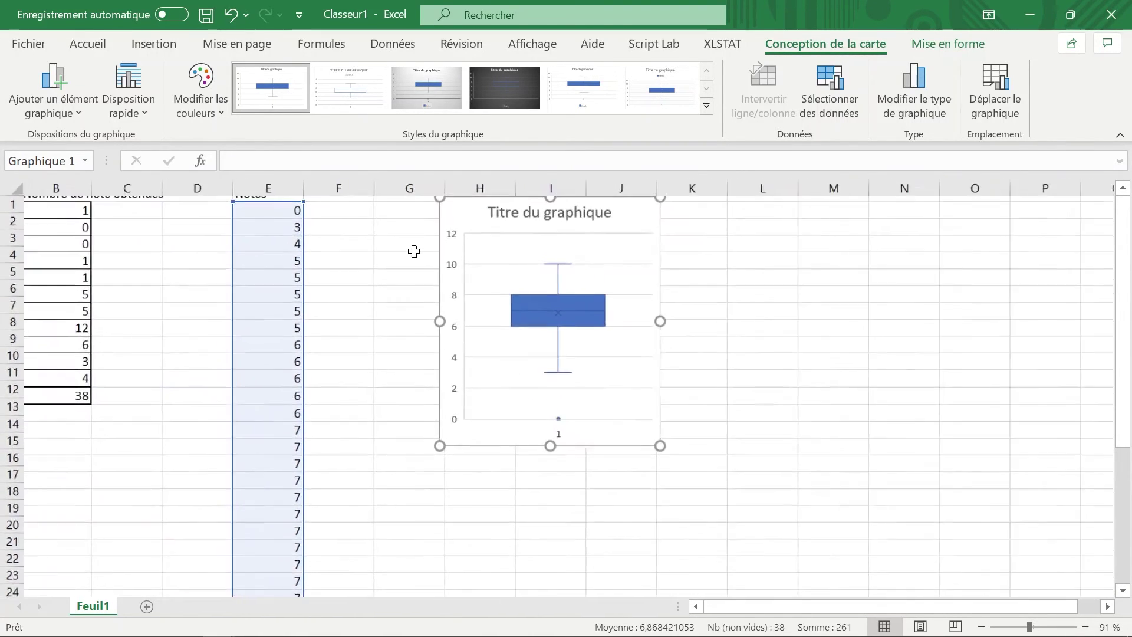
{"action": "scroll", "coordinate": [414, 250], "scroll_direction": "up", "scroll_amount": 2, "text": "ctrl"}
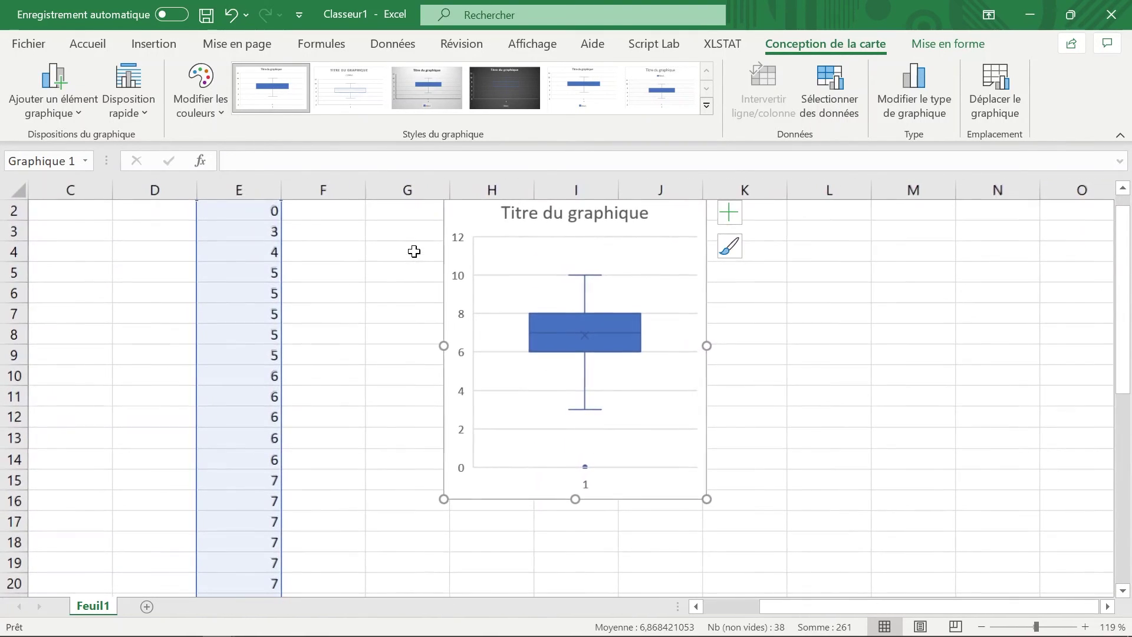
- Set the vertical axis maximum to 10 in Format de l'axe
{"action": "double_click", "coordinate": [458, 282]}
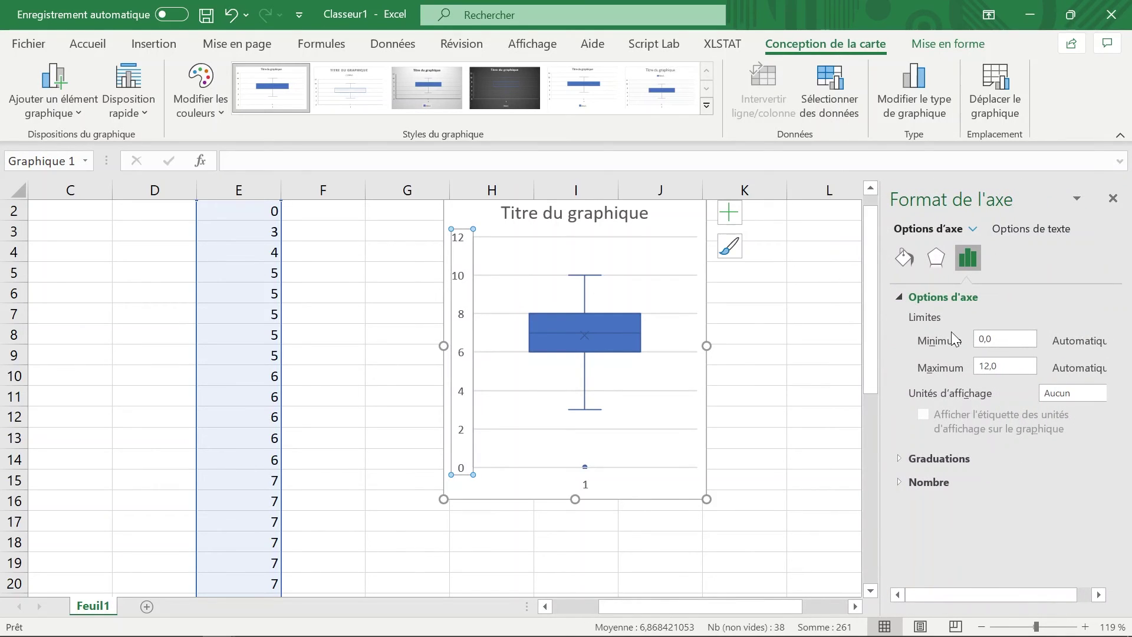
{"action": "left_click", "coordinate": [989, 365]}
{"action": "key", "text": "BackSpace"}
{"action": "type", "text": "0"}
{"action": "key", "text": "Return"}
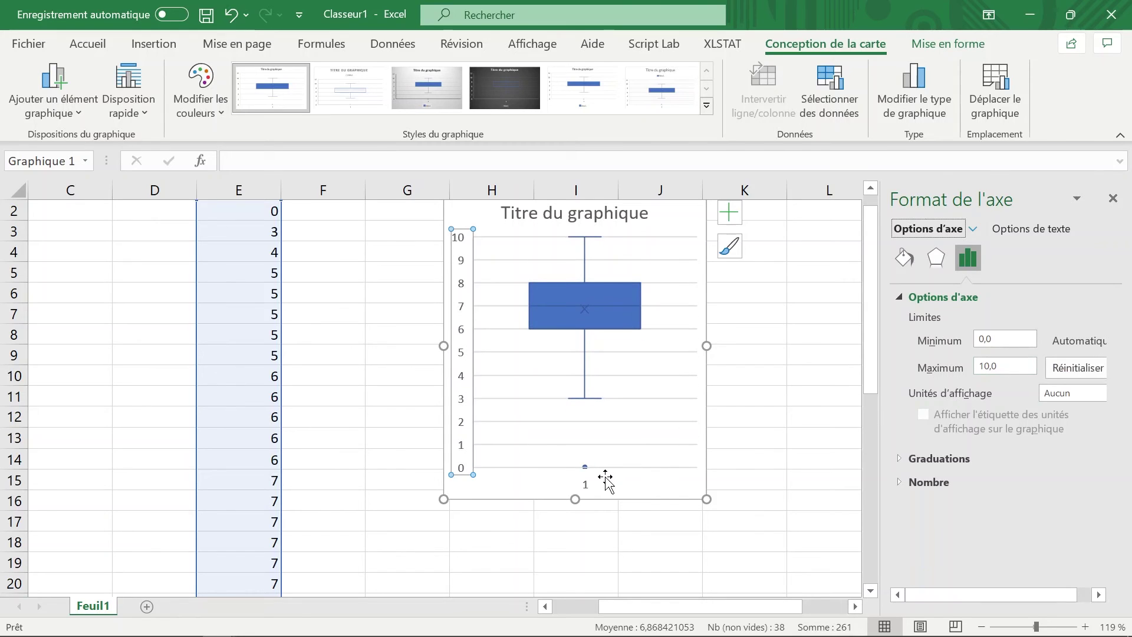
- Delete the chart's horizontal axis
{"action": "left_click", "coordinate": [588, 485]}
{"action": "key", "text": "Delete"}
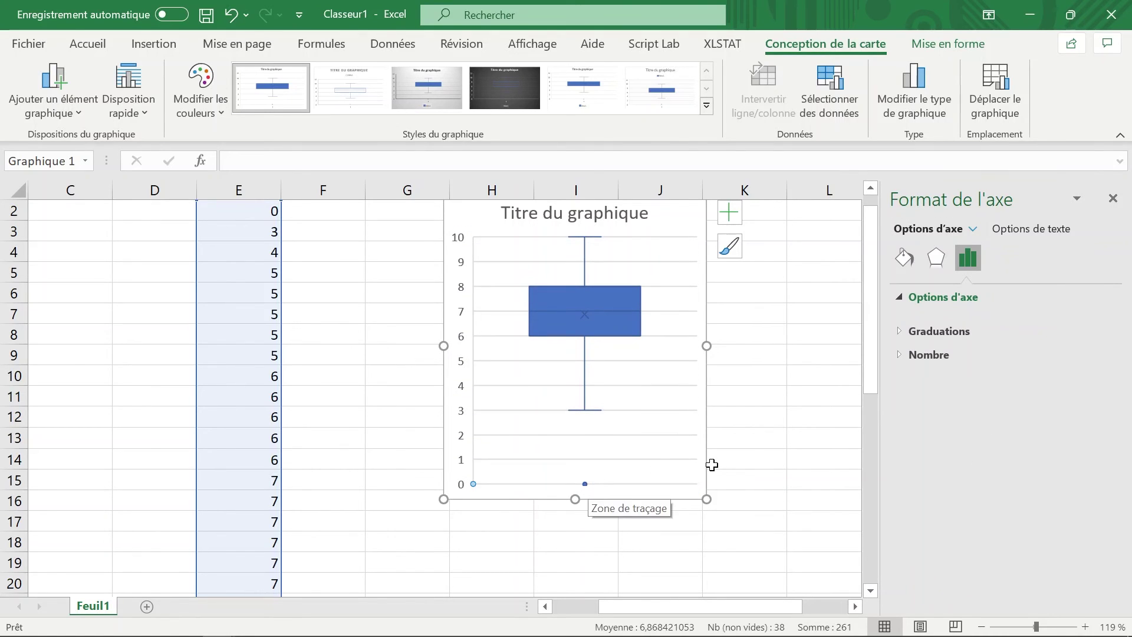
{"action": "left_click", "coordinate": [722, 463]}
{"action": "scroll", "coordinate": [722, 463], "scroll_direction": "up", "scroll_amount": 1}
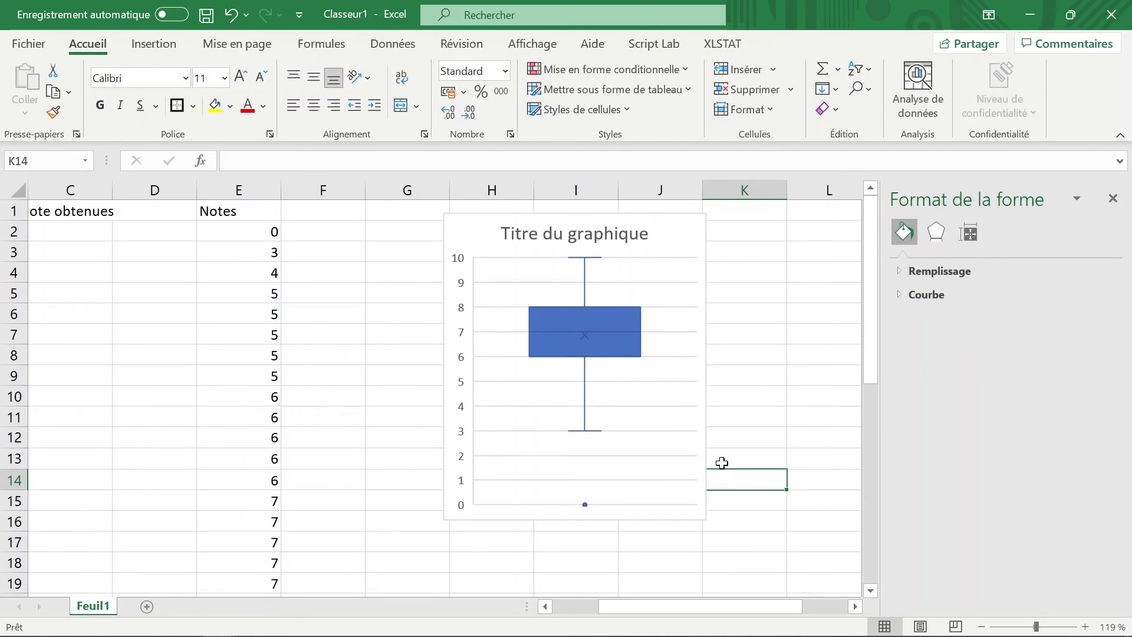
- Slide the box-and-whisker chart left so it sits just right of the Notes column E
{"action": "scroll", "coordinate": [722, 463], "scroll_direction": "left", "scroll_amount": 2}
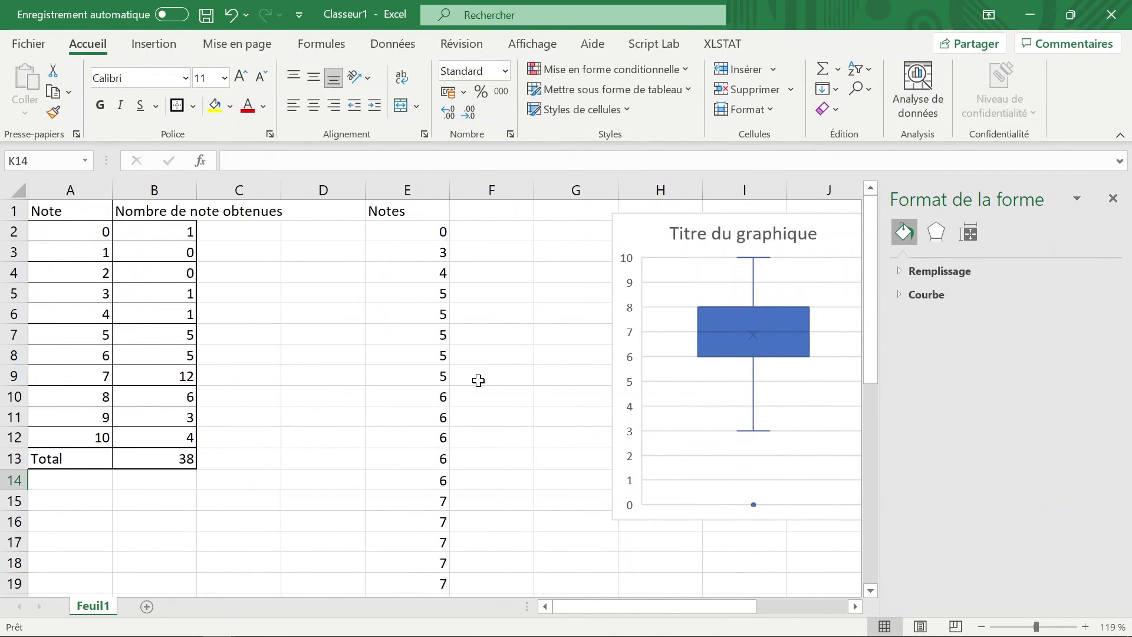
{"action": "left_click_drag", "start_coordinate": [636, 239], "coordinate": [542, 238]}
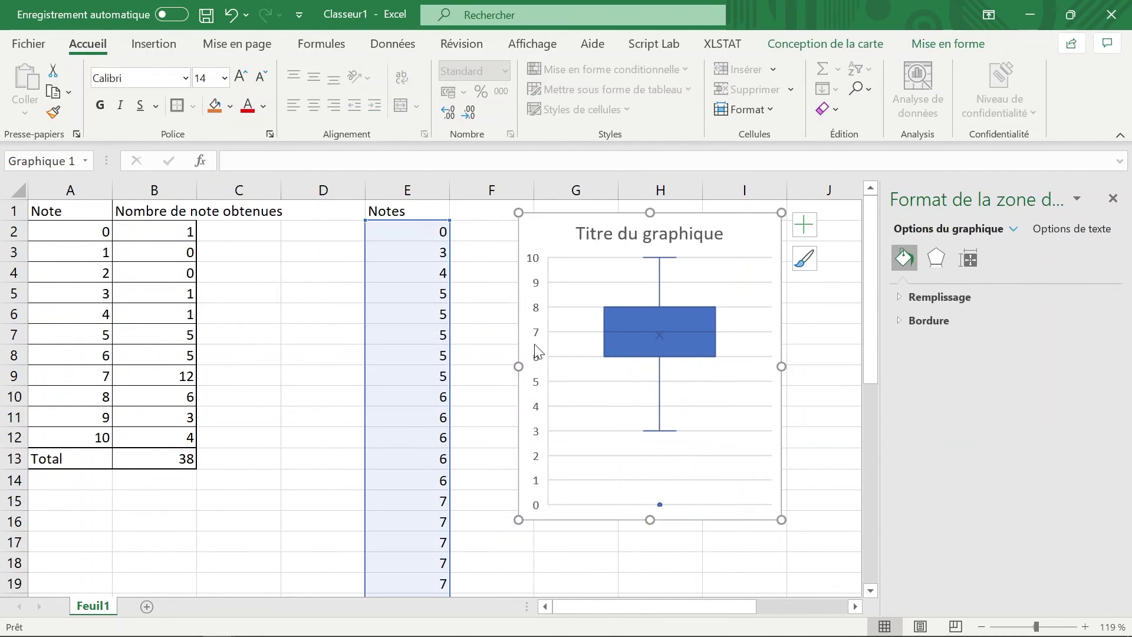
{"action": "left_click_drag", "start_coordinate": [437, 230], "coordinate": [427, 526]}
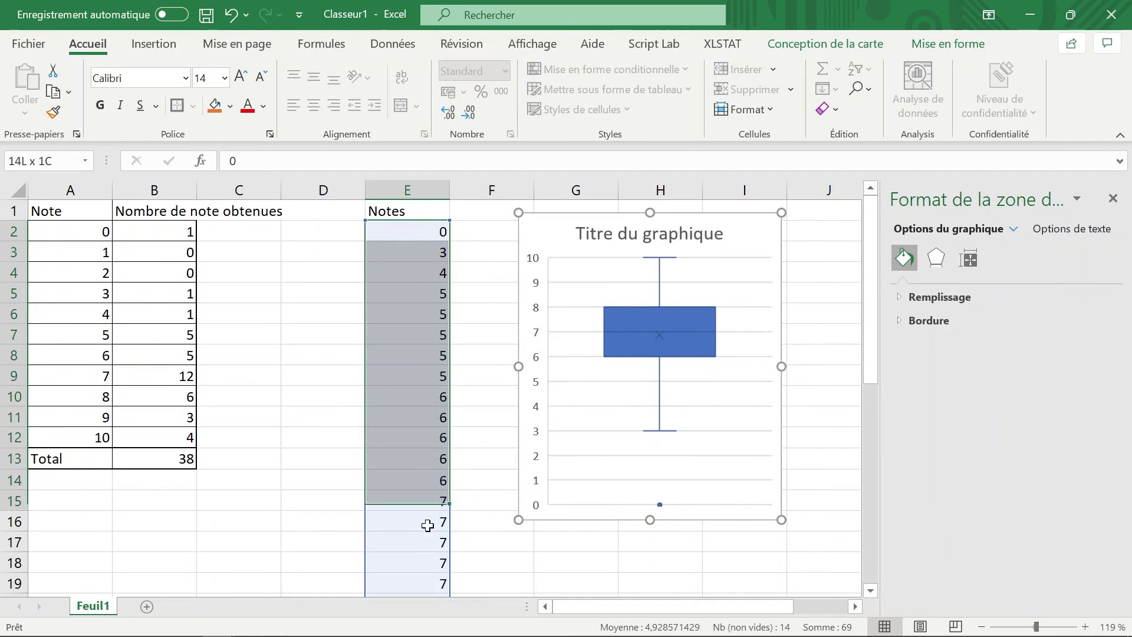
{"action": "left_click", "coordinate": [474, 466]}
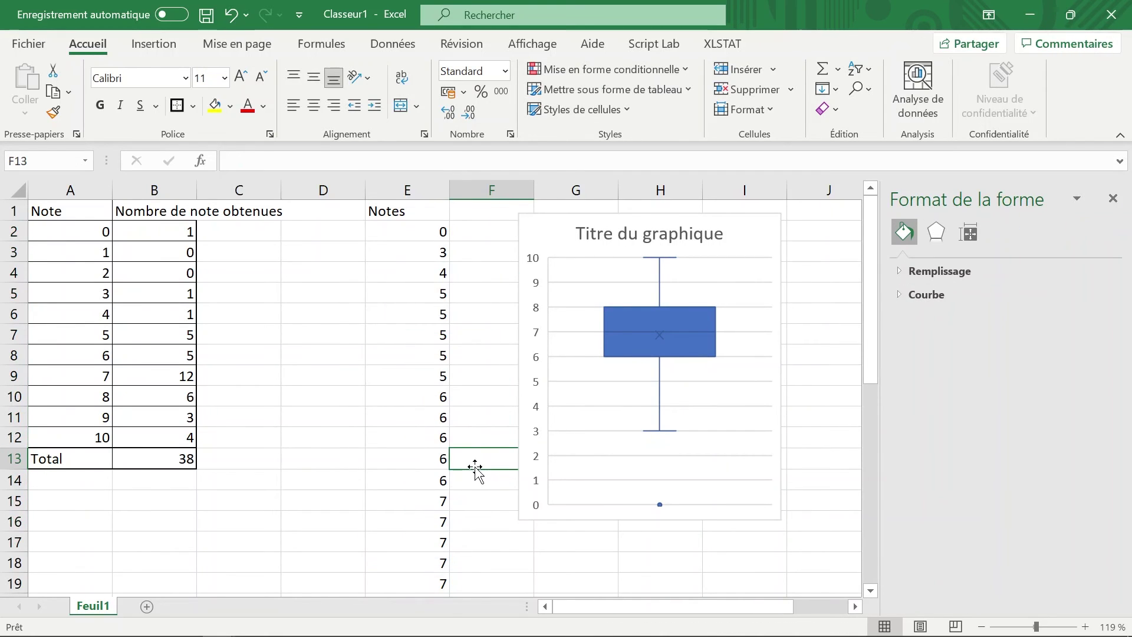